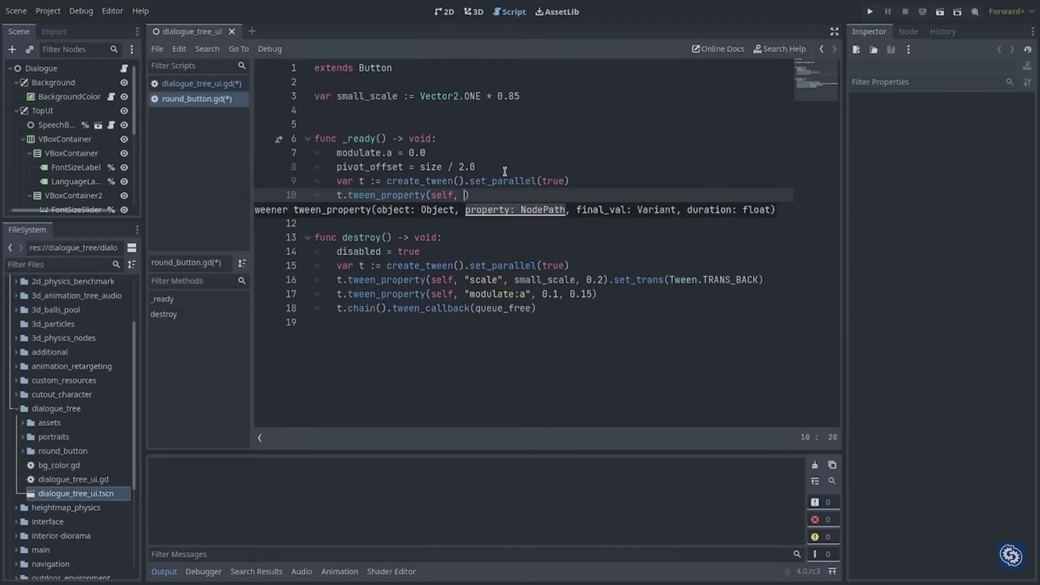
{"action": "type", "text": "\"modulate:a\""}
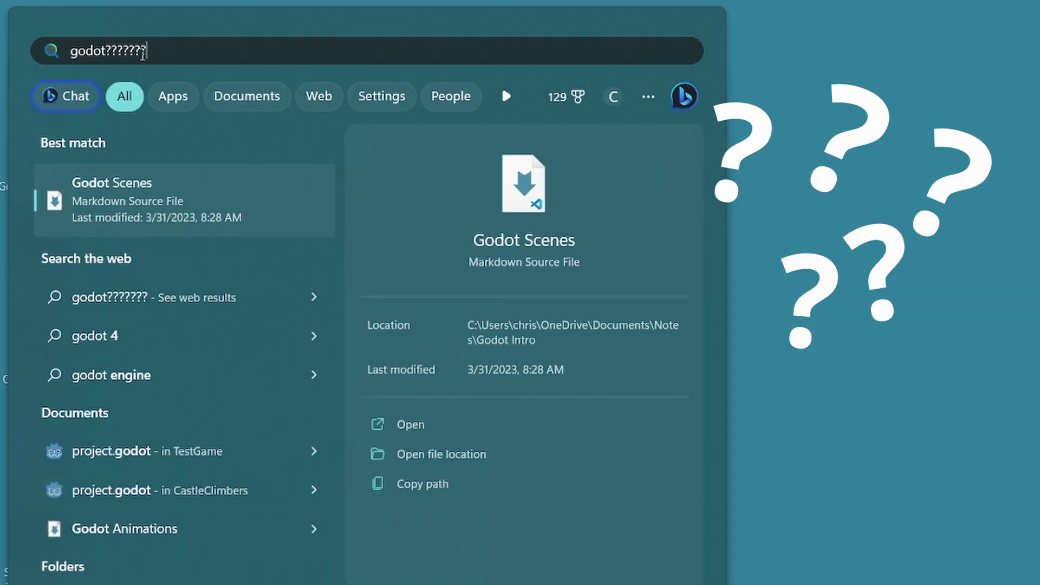
{"action": "left_click", "coordinate": [165, 96]}
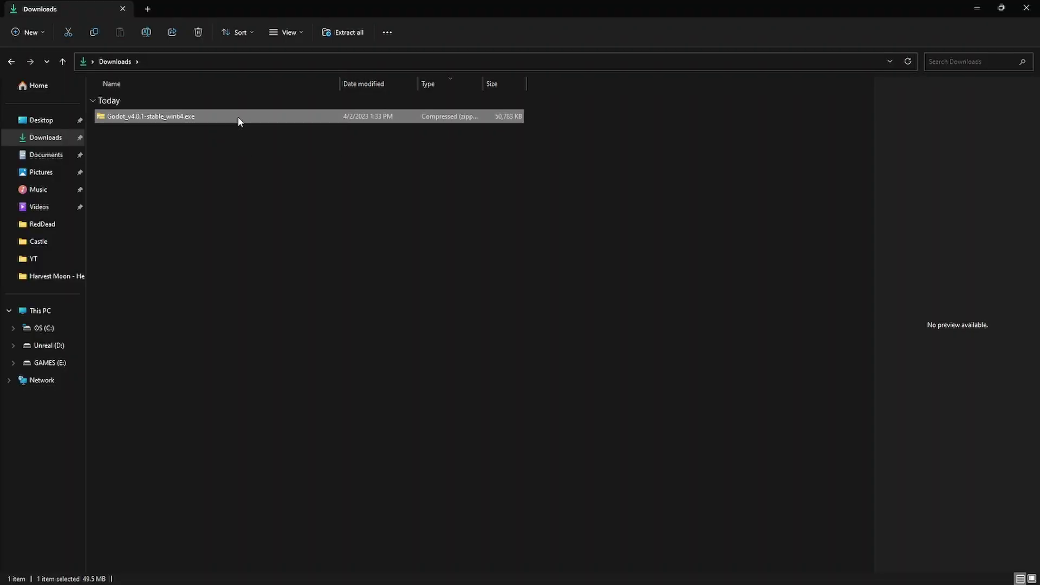
- Extract the downloaded Godot_v4.0.1-stable_win64.exe archive and launch the extracted Godot_v4.0.1-stable_win64 application
{"action": "right_click", "coordinate": [238, 116]}
{"action": "left_click", "coordinate": [282, 222]}
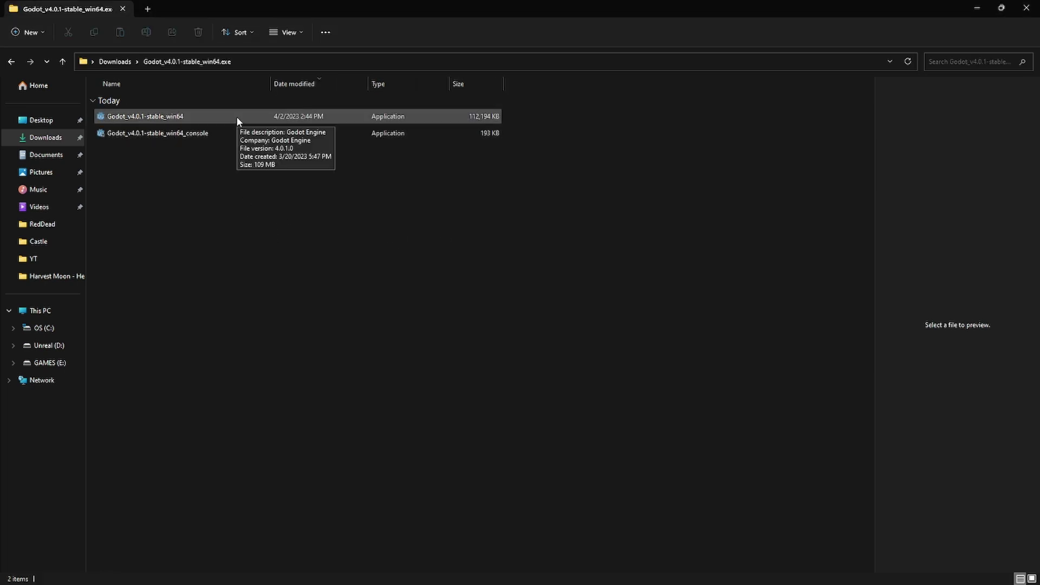
{"action": "left_click", "coordinate": [237, 117]}
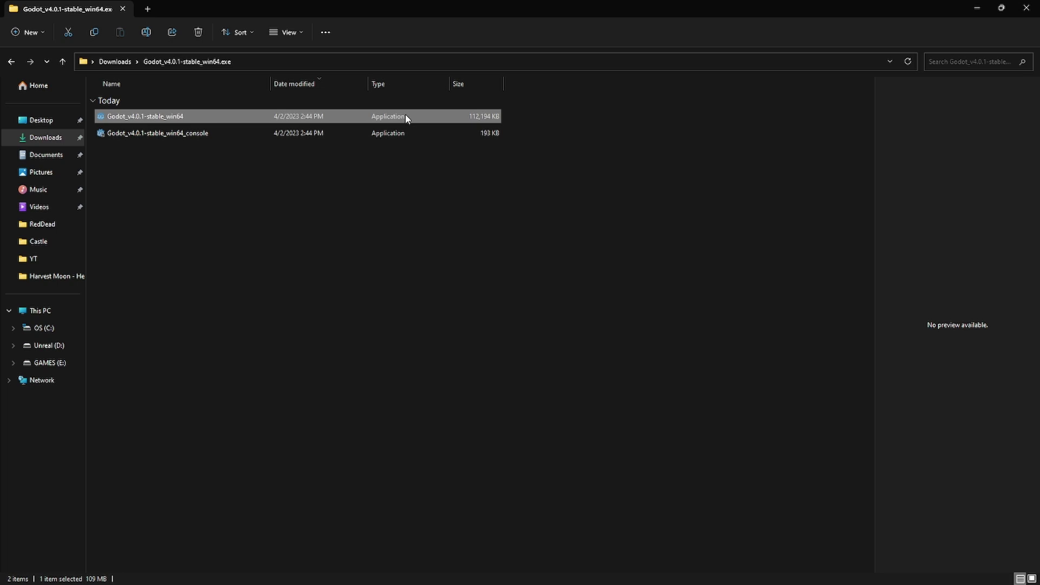
{"action": "left_click_drag", "start_coordinate": [406, 119], "coordinate": [191, 117]}
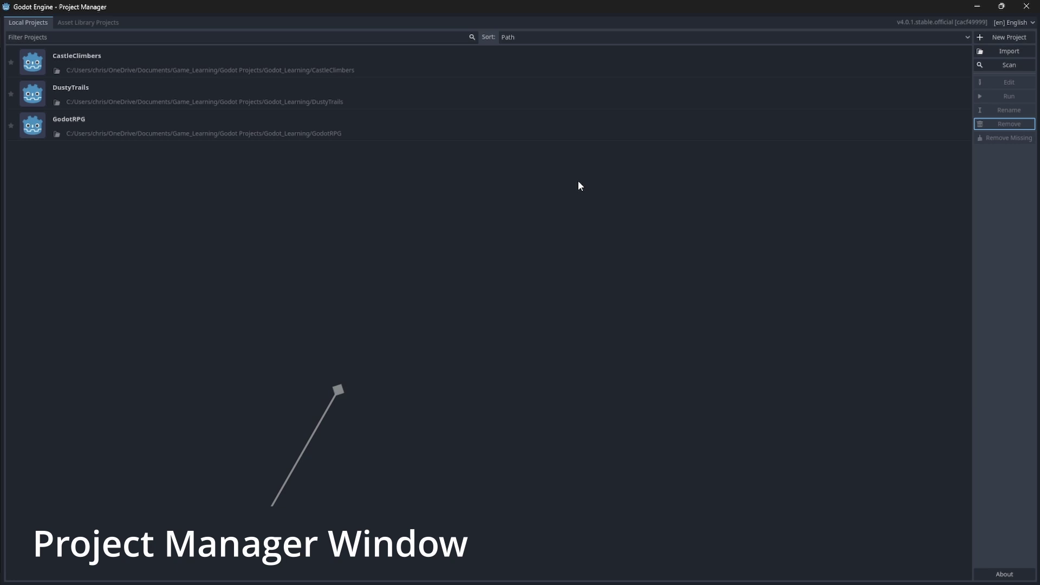
- Look through the existing local projects and select CastleClimbers
{"action": "left_click", "coordinate": [565, 137]}
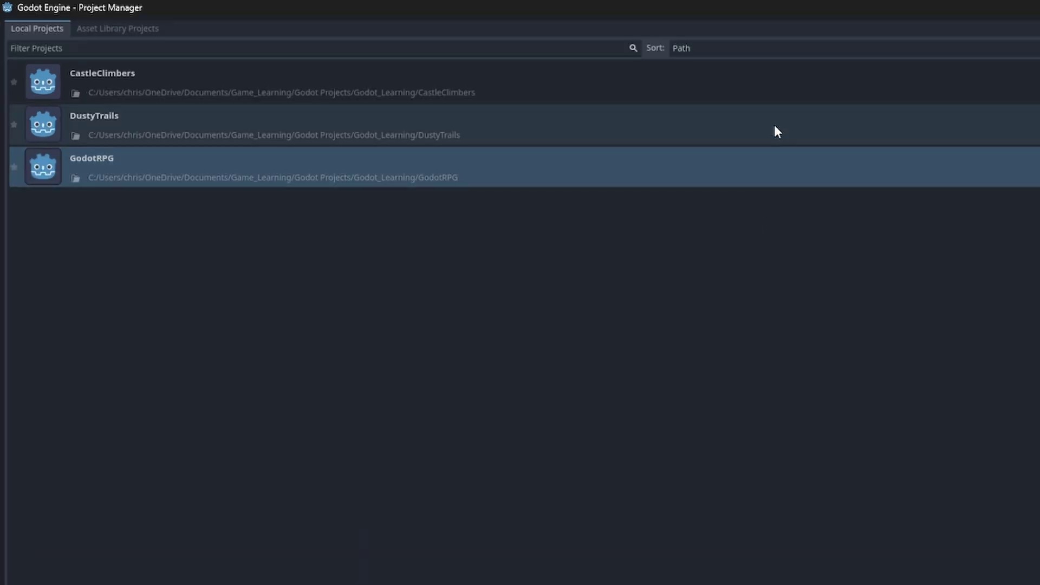
{"action": "left_click", "coordinate": [777, 131]}
{"action": "left_click", "coordinate": [794, 91]}
{"action": "left_click", "coordinate": [799, 133]}
{"action": "left_click", "coordinate": [834, 150]}
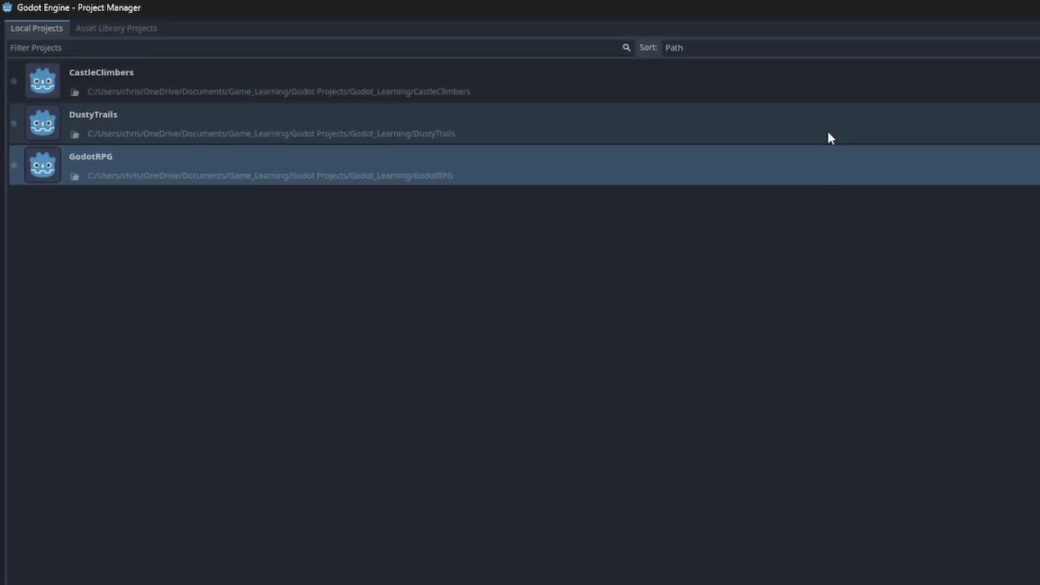
{"action": "left_click", "coordinate": [829, 135]}
{"action": "left_click", "coordinate": [794, 76]}
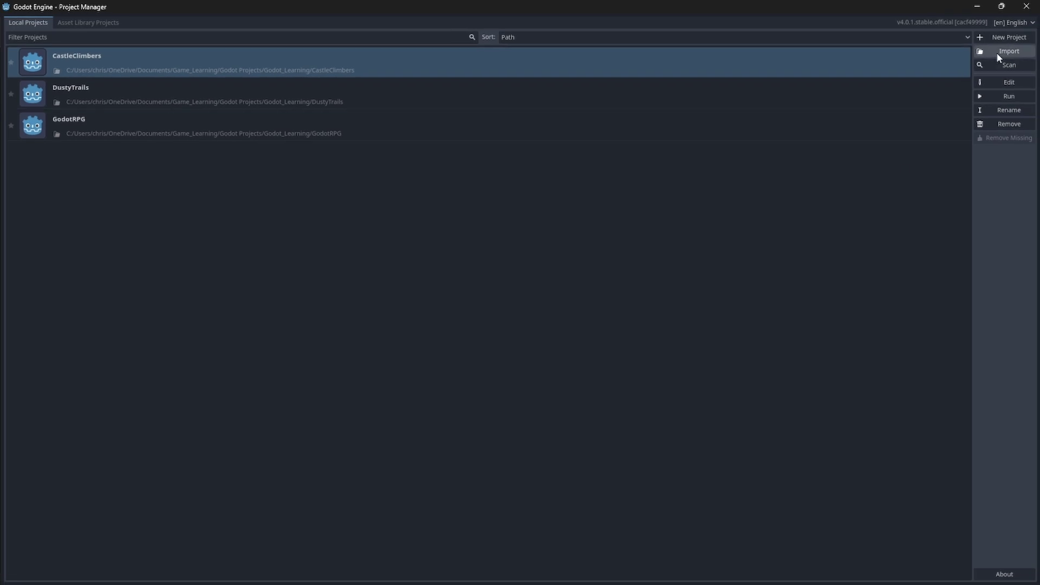
- Inspect the project import, new project and scan dialogs, dismissing them without adding a project
{"action": "left_click", "coordinate": [999, 52]}
{"action": "left_click", "coordinate": [564, 311]}
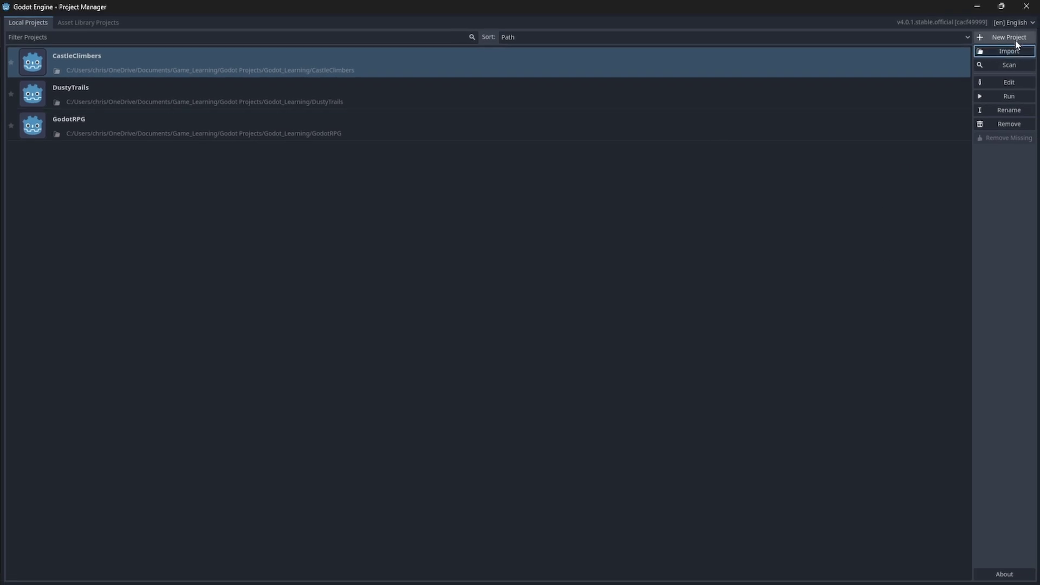
{"action": "left_click", "coordinate": [1014, 38]}
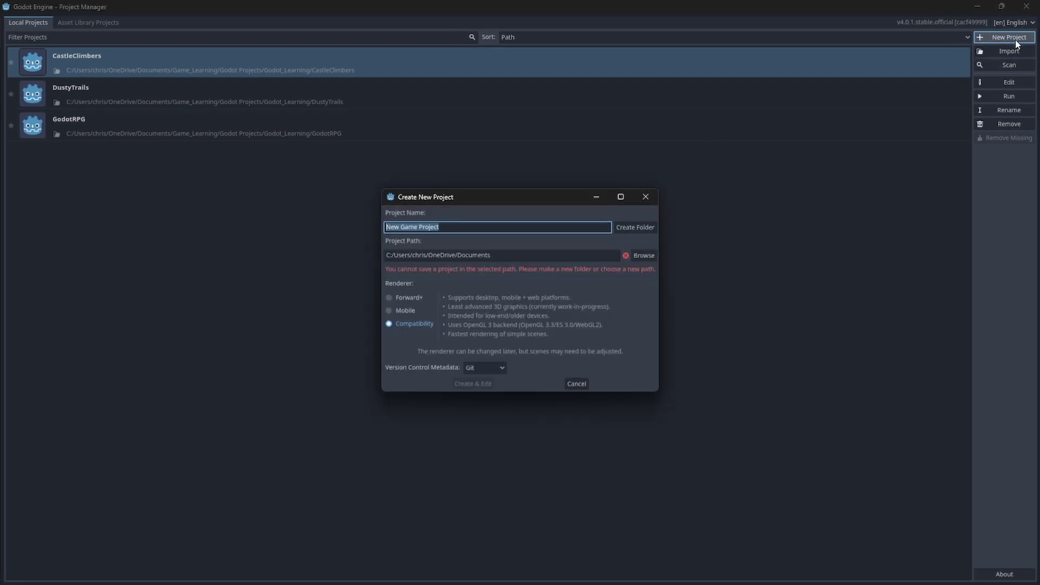
{"action": "left_click", "coordinate": [577, 384]}
{"action": "left_click", "coordinate": [997, 67]}
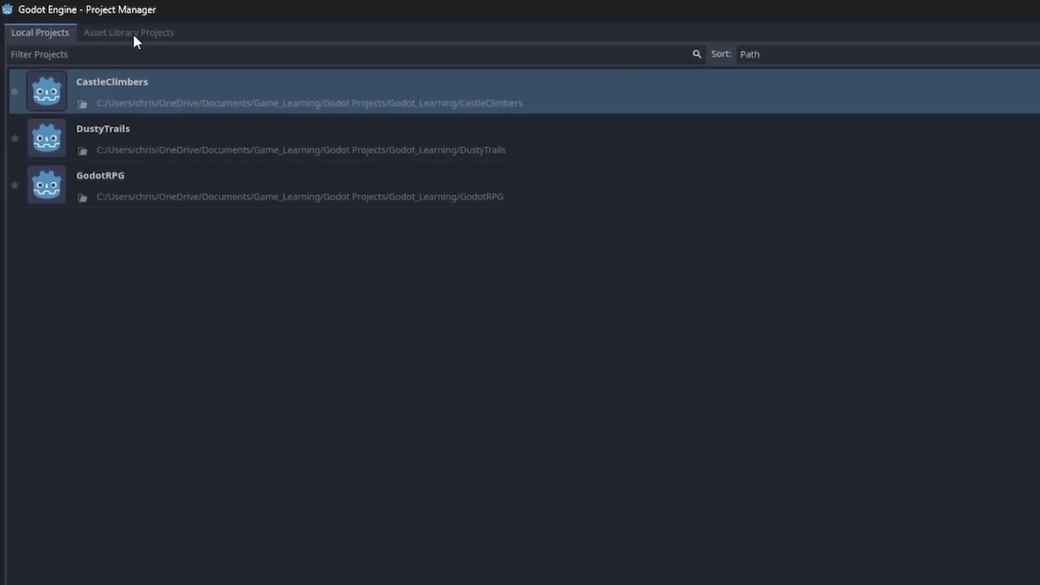
- Browse the Asset Library projects and their sort options, and compare with the Unreal Engine Marketplace and Unity Asset Store
{"action": "left_click", "coordinate": [152, 35]}
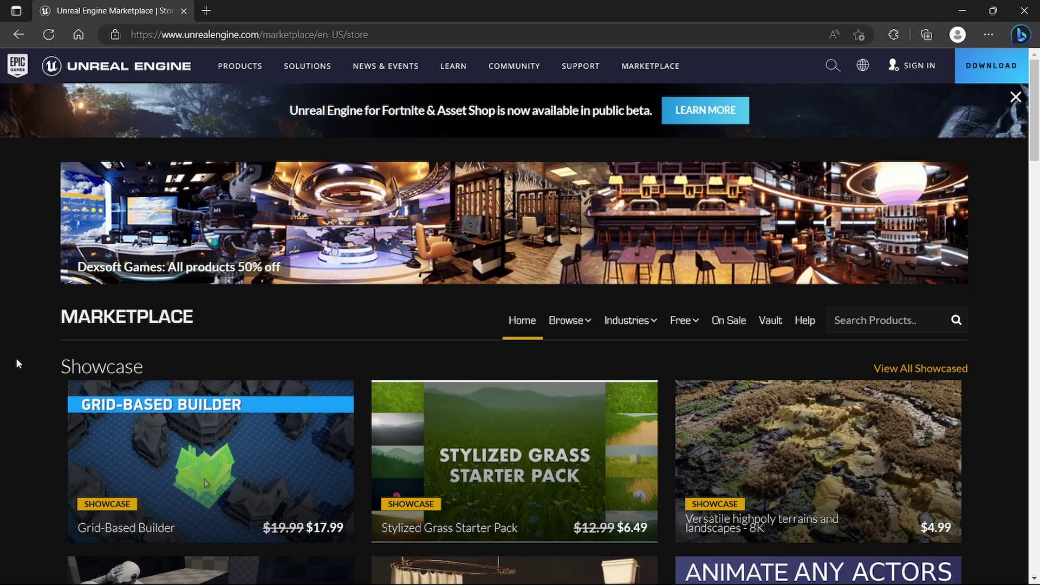
{"action": "scroll", "coordinate": [17, 359], "scroll_direction": "down", "scroll_amount": 5}
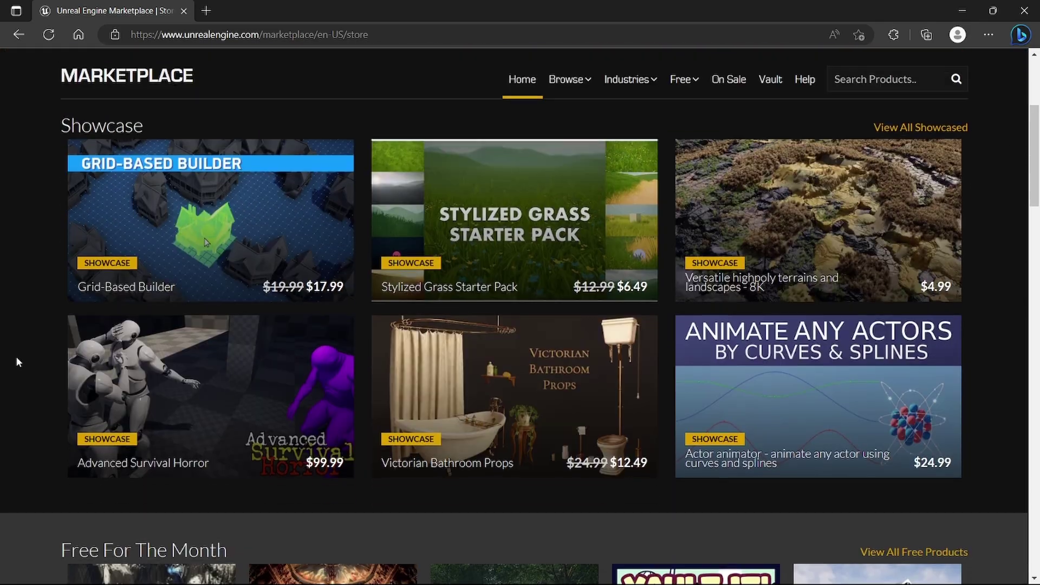
{"action": "scroll", "coordinate": [17, 362], "scroll_direction": "down", "scroll_amount": 2}
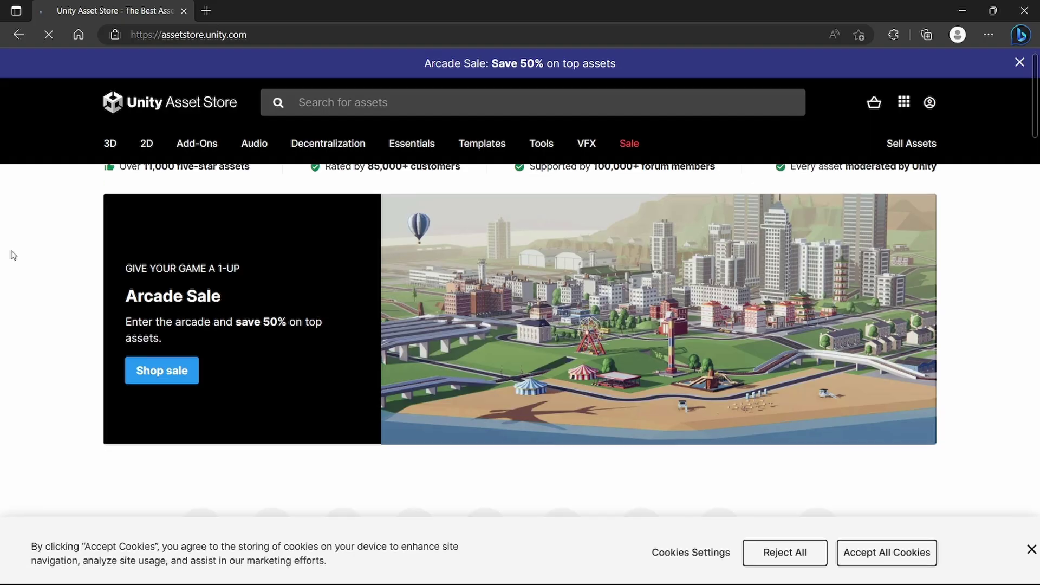
{"action": "scroll", "coordinate": [12, 255], "scroll_direction": "down", "scroll_amount": 8}
{"action": "scroll", "coordinate": [12, 255], "scroll_direction": "down", "scroll_amount": 2}
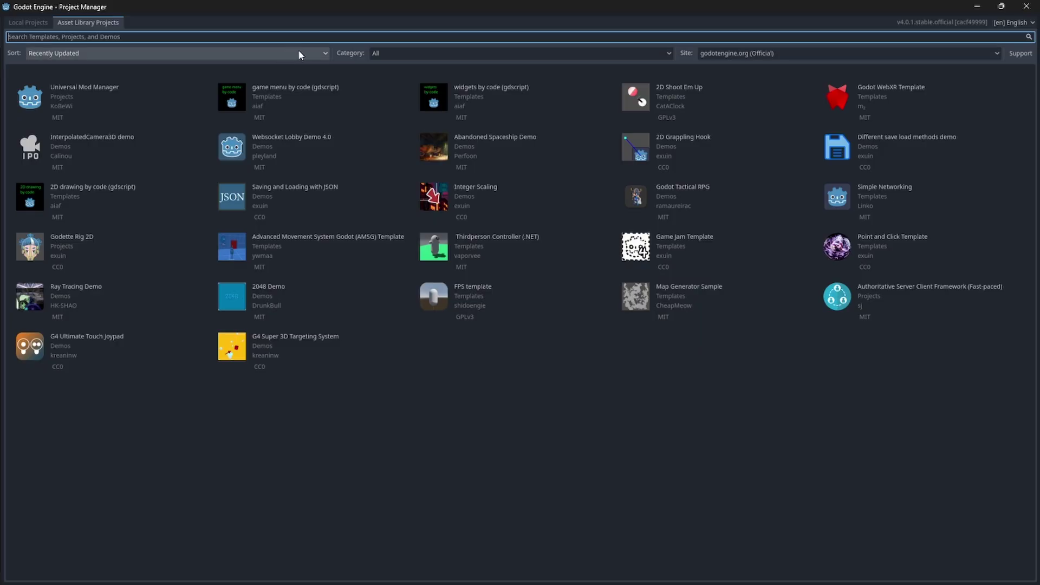
{"action": "left_click", "coordinate": [311, 94]}
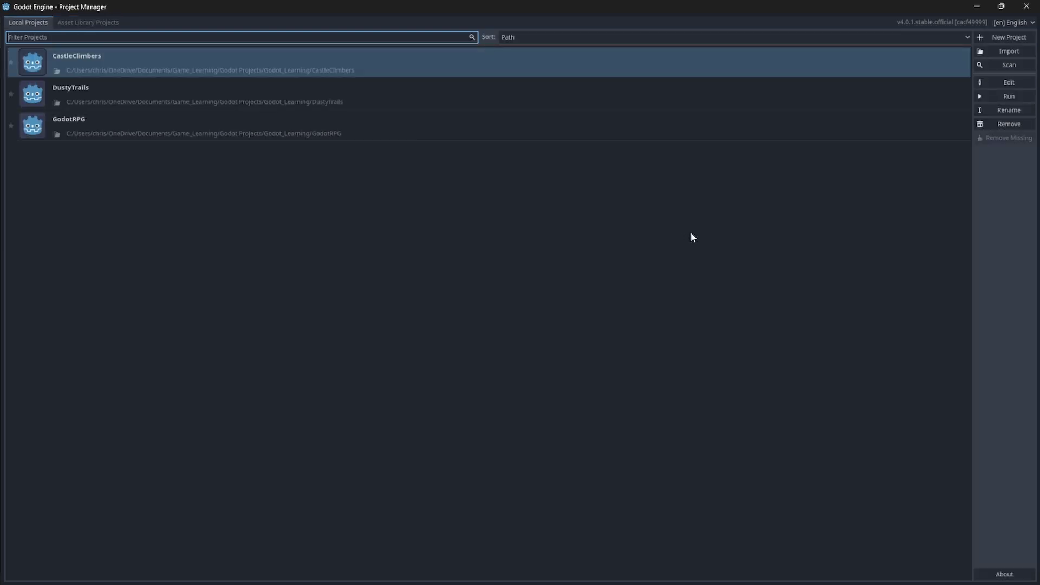
- Start a new project named TestGame and create a folder for it in the Documents path
{"action": "left_click", "coordinate": [1000, 38]}
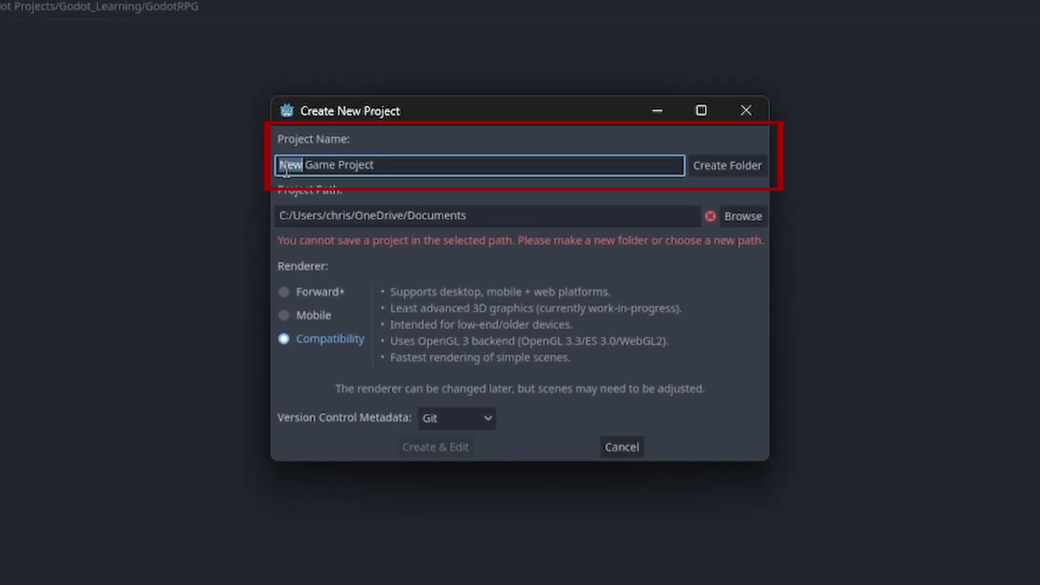
{"action": "type", "text": "TestGame"}
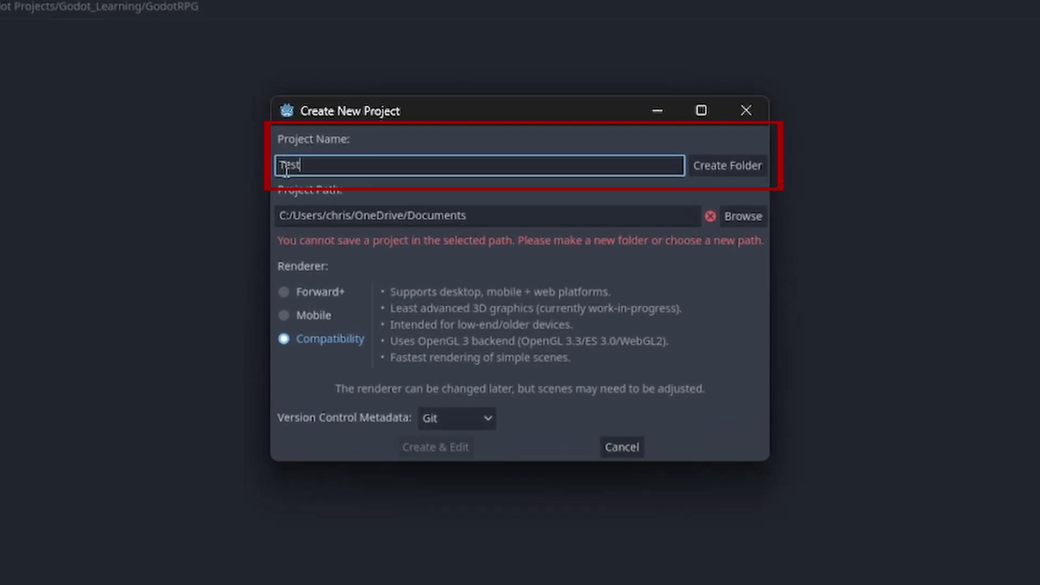
{"action": "left_click", "coordinate": [713, 166]}
{"action": "left_click_drag", "start_coordinate": [279, 216], "coordinate": [596, 221]}
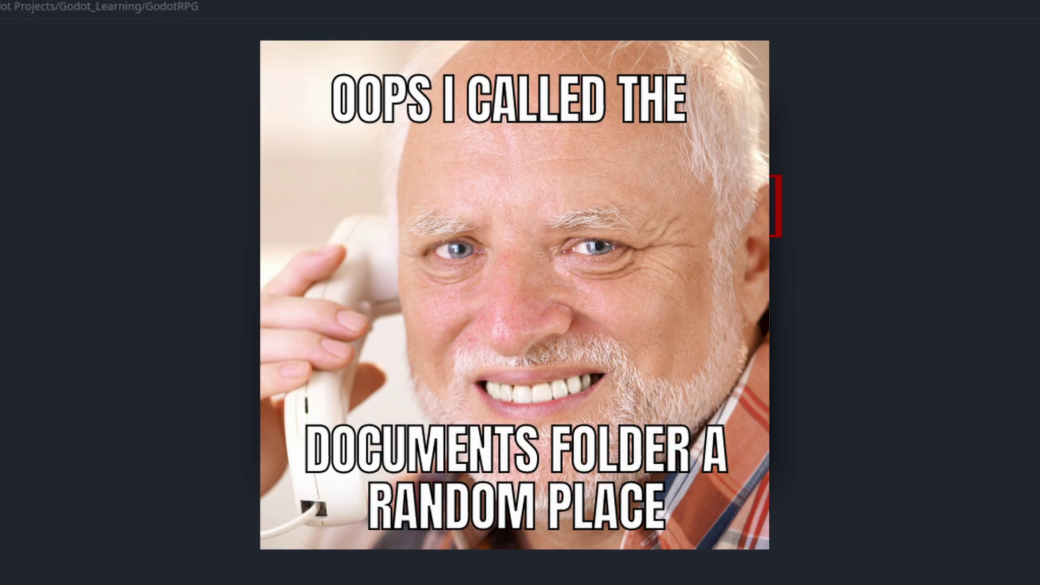
{"action": "double_click", "coordinate": [436, 216]}
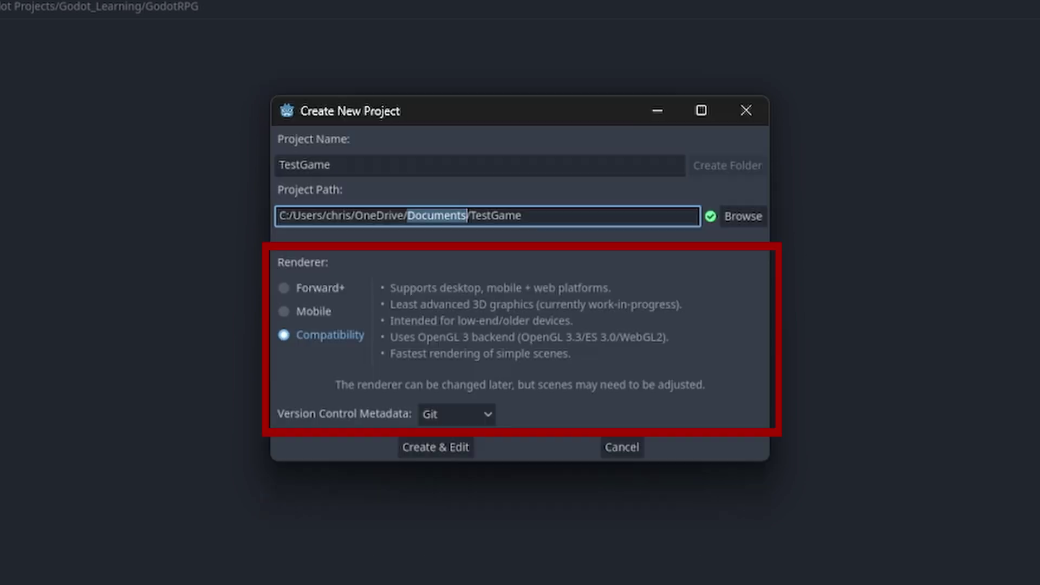
- Review the Forward+ and Mobile renderers, choose the Compatibility renderer, and create the TestGame project
{"action": "left_click", "coordinate": [307, 287]}
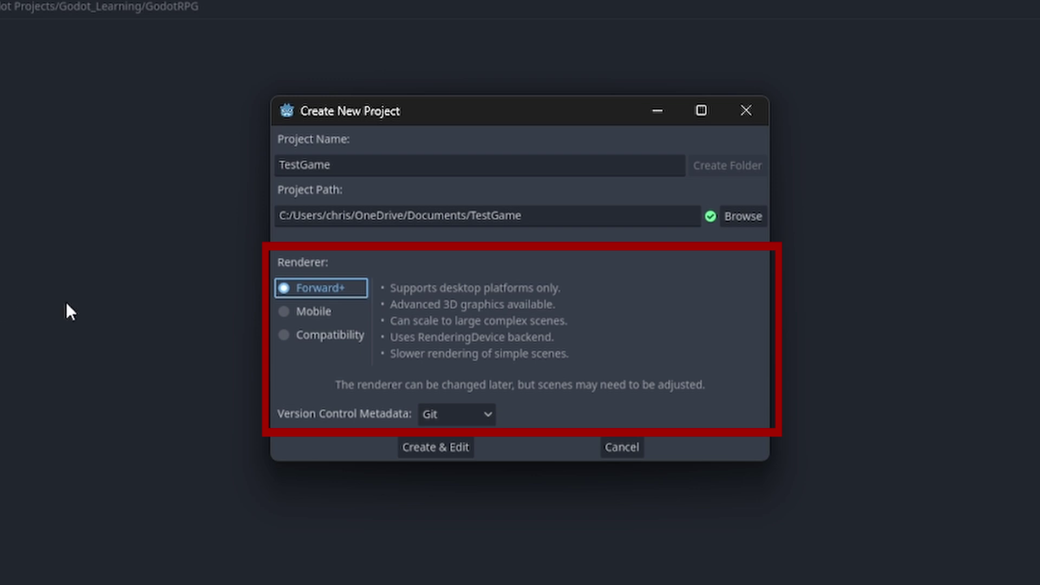
{"action": "left_click", "coordinate": [313, 312]}
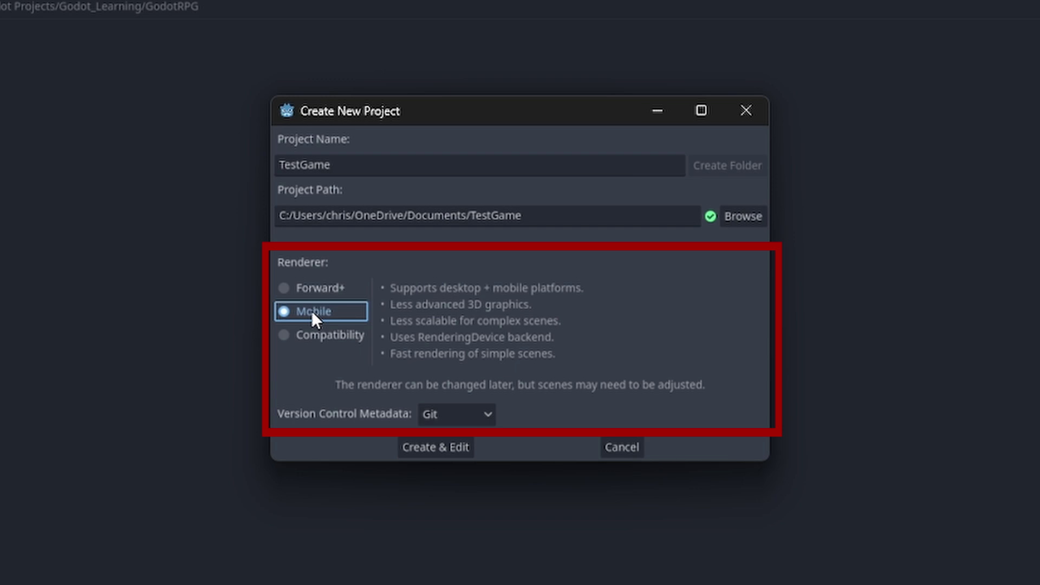
{"action": "left_click", "coordinate": [325, 336]}
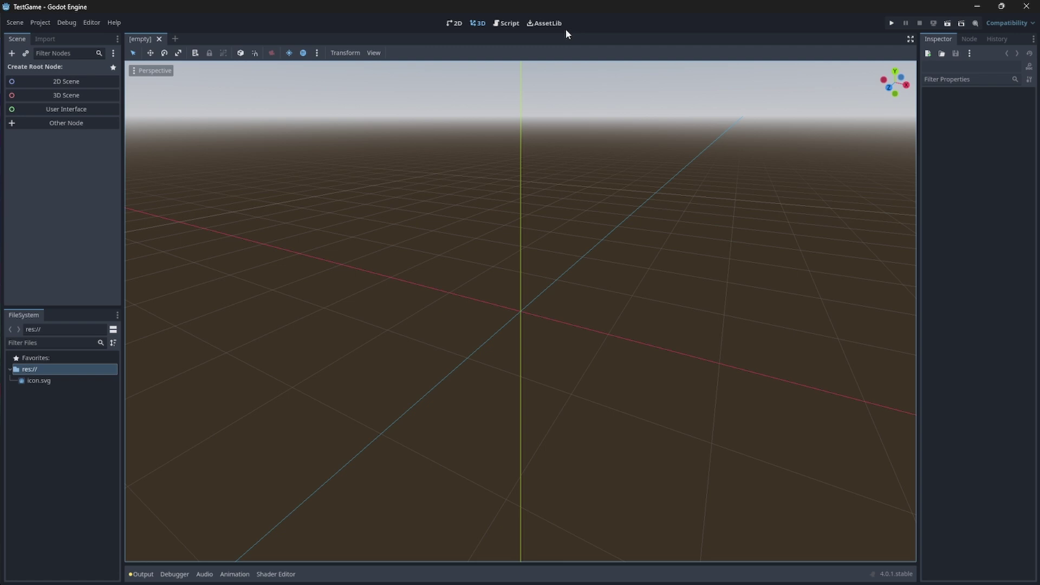
- Look at the 2D, 3D, Script and AssetLib workspaces in turn, widening the script list in the Script workspace
{"action": "left_click", "coordinate": [455, 24]}
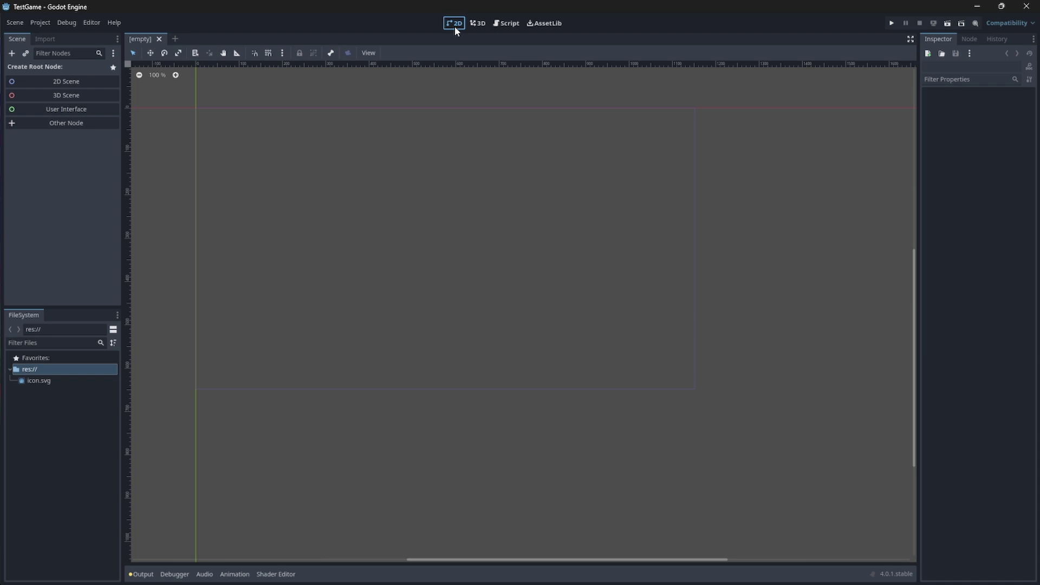
{"action": "left_click", "coordinate": [478, 24]}
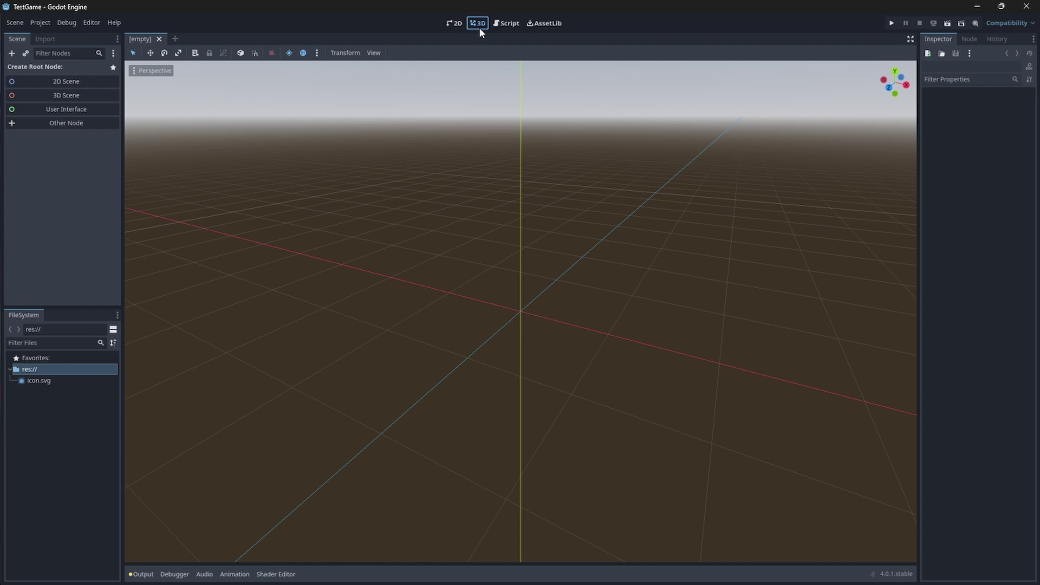
{"action": "left_click", "coordinate": [498, 26]}
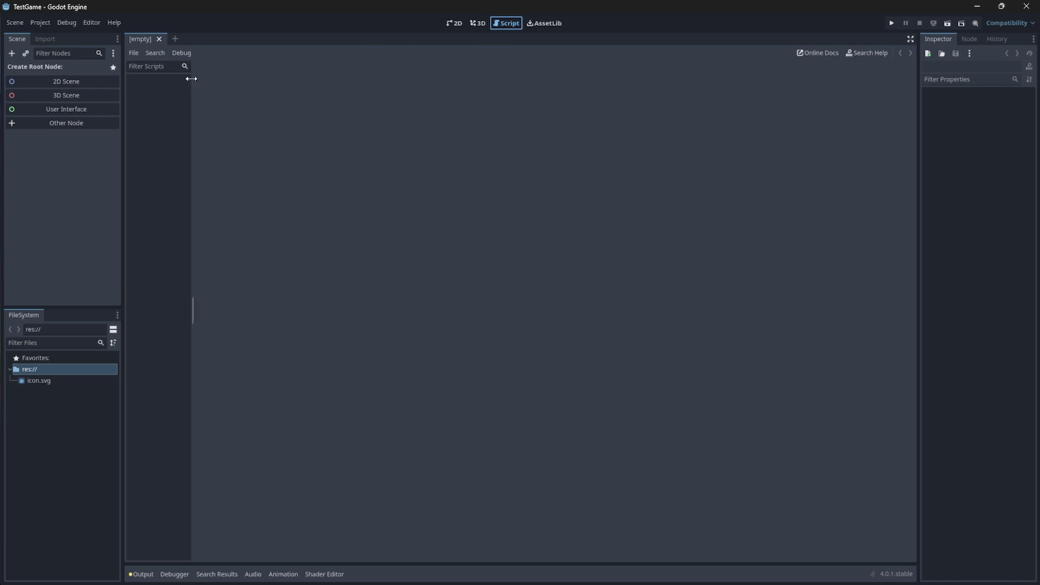
{"action": "left_click_drag", "start_coordinate": [191, 86], "coordinate": [334, 237]}
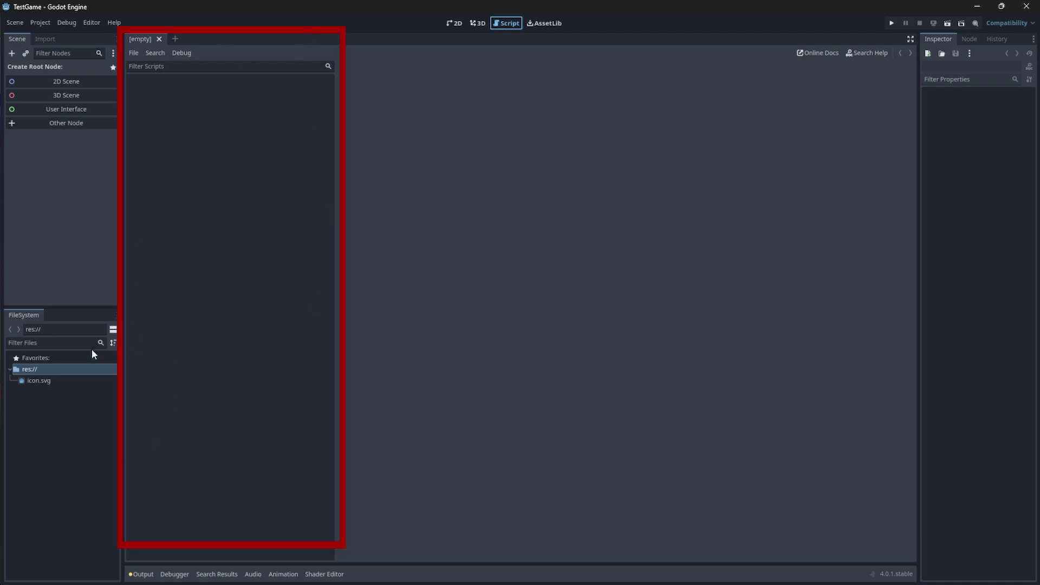
{"action": "left_click", "coordinate": [545, 25]}
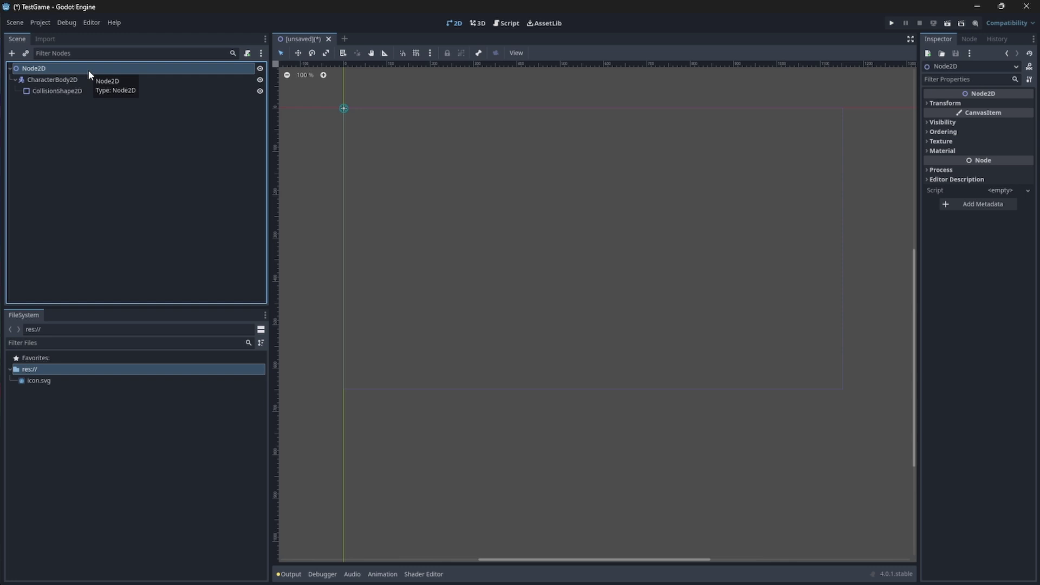
- Inspect the CharacterBody2D and CollisionShape2D nodes, and view the Instantiate Child Scene dialog without adding a scene
{"action": "left_click", "coordinate": [56, 91]}
{"action": "left_click", "coordinate": [59, 83]}
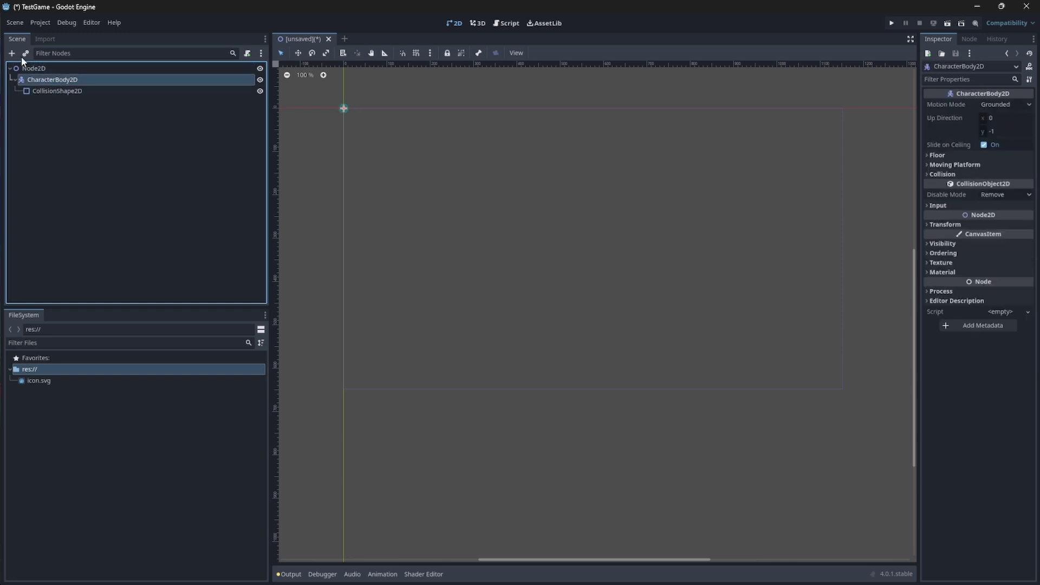
{"action": "left_click", "coordinate": [25, 53]}
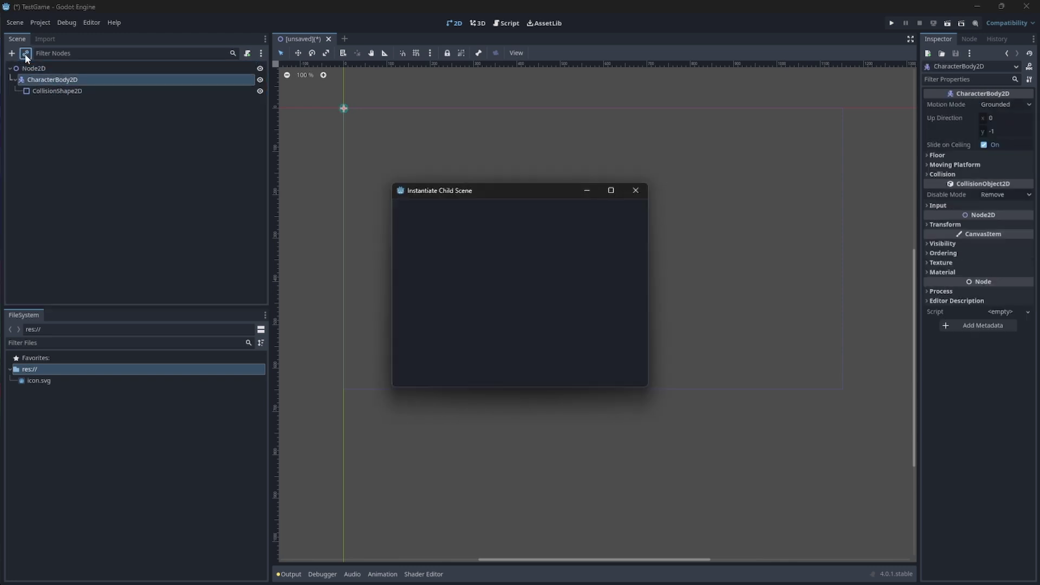
{"action": "left_click", "coordinate": [637, 190]}
{"action": "left_click", "coordinate": [101, 93]}
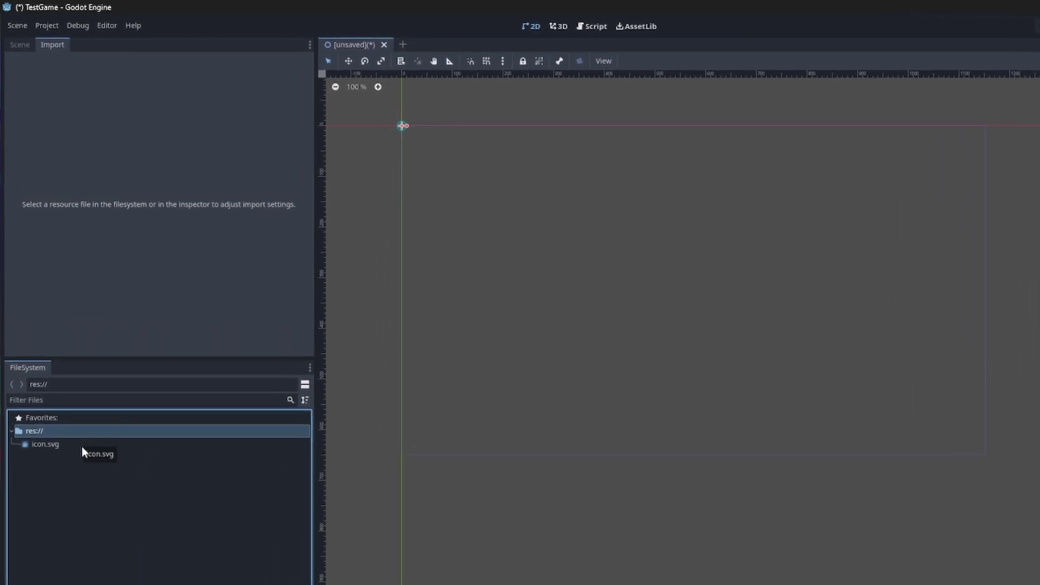
- Review the import settings of icon.svg
{"action": "left_click", "coordinate": [83, 450]}
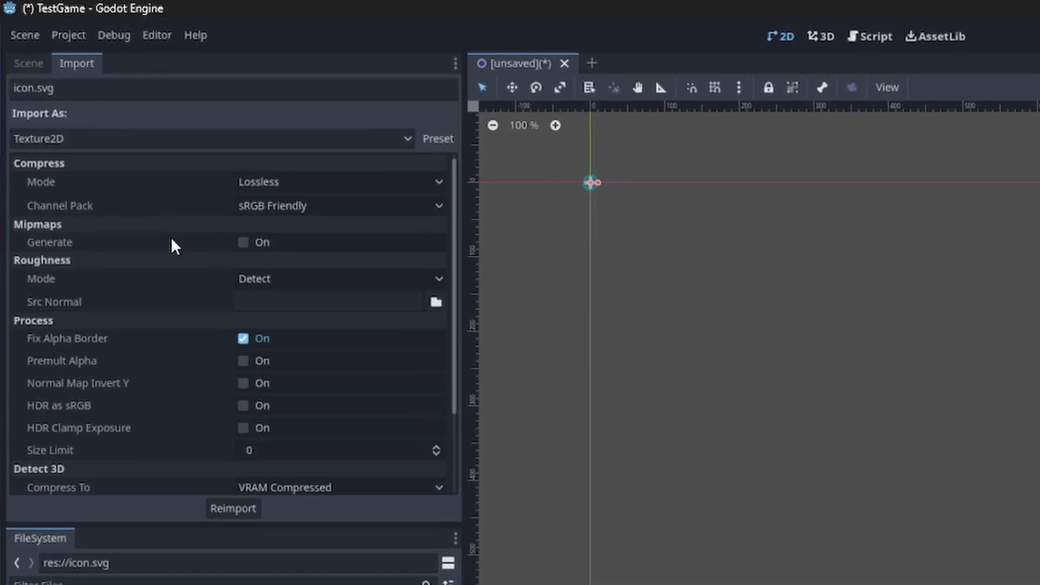
{"action": "scroll", "coordinate": [290, 293], "scroll_direction": "down", "scroll_amount": 5}
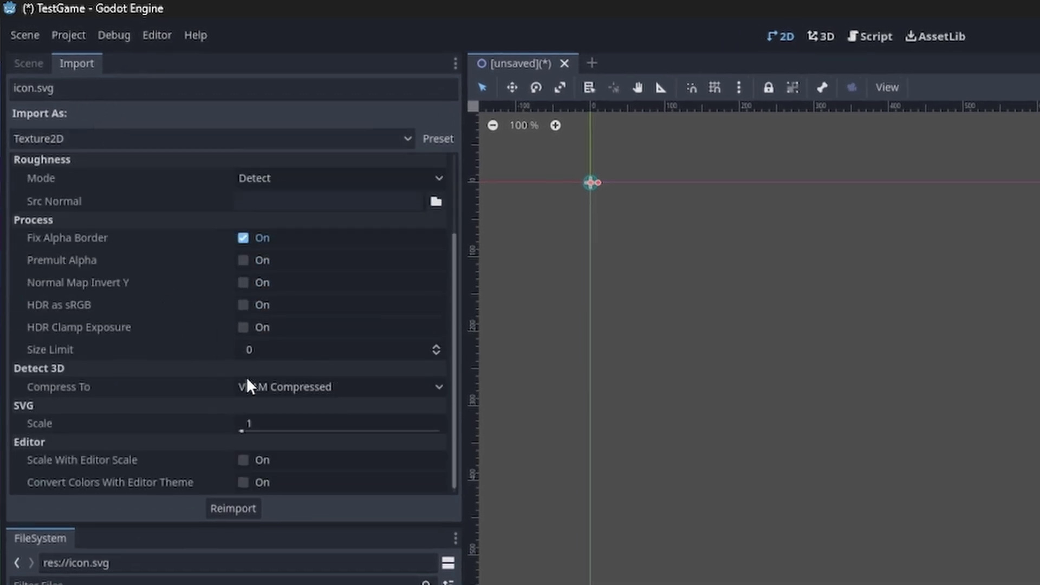
{"action": "scroll", "coordinate": [319, 394], "scroll_direction": "up", "scroll_amount": 3}
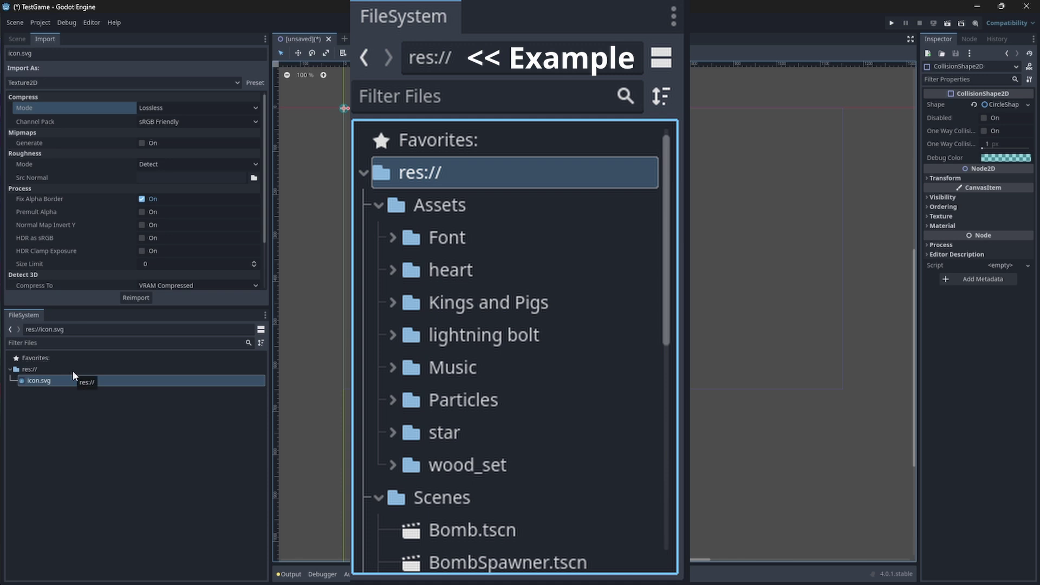
- View the options for creating new files and folders in the project's res:// folder without creating anything
{"action": "left_click", "coordinate": [124, 442]}
{"action": "left_click_drag", "start_coordinate": [109, 381], "coordinate": [181, 424]}
{"action": "right_click", "coordinate": [182, 425]}
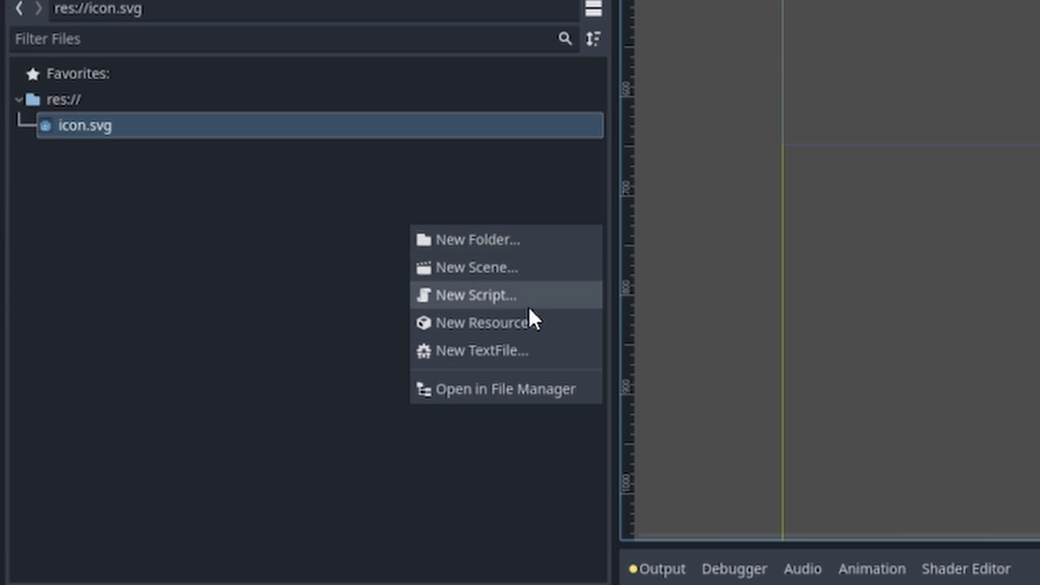
{"action": "left_click", "coordinate": [249, 236]}
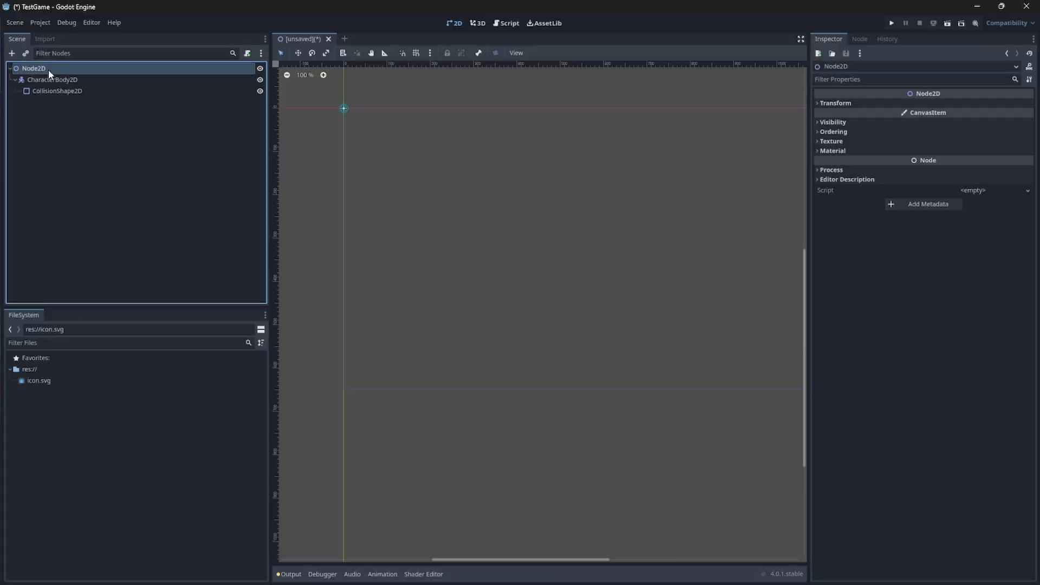
- Inspect the properties of the CharacterBody2D and CollisionShape2D nodes, expanding CharacterBody2D's Transform section
{"action": "left_click", "coordinate": [52, 80]}
{"action": "left_click", "coordinate": [63, 95]}
{"action": "left_click", "coordinate": [64, 80]}
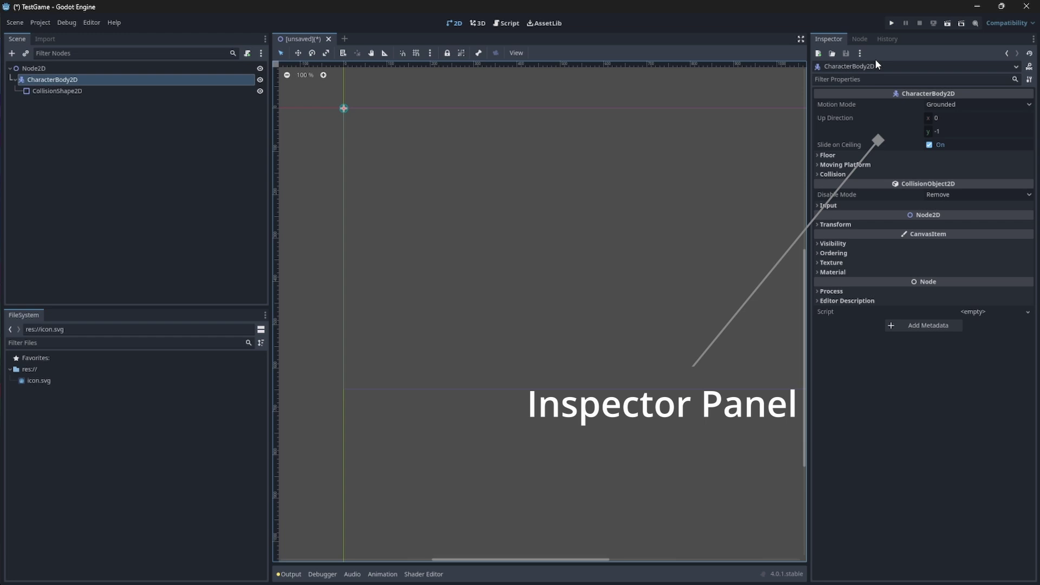
{"action": "left_click", "coordinate": [851, 225]}
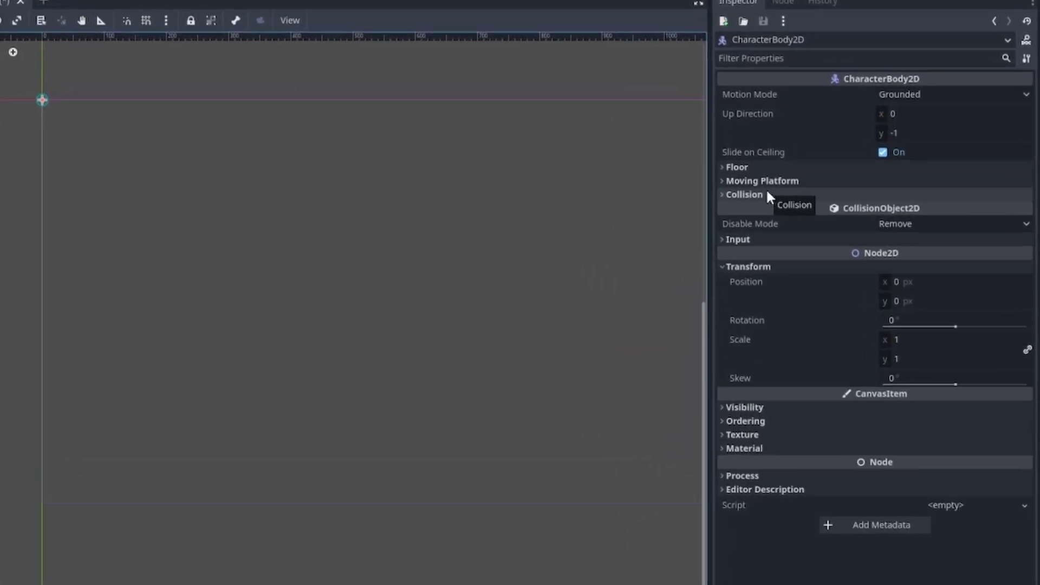
{"action": "left_click", "coordinate": [772, 413]}
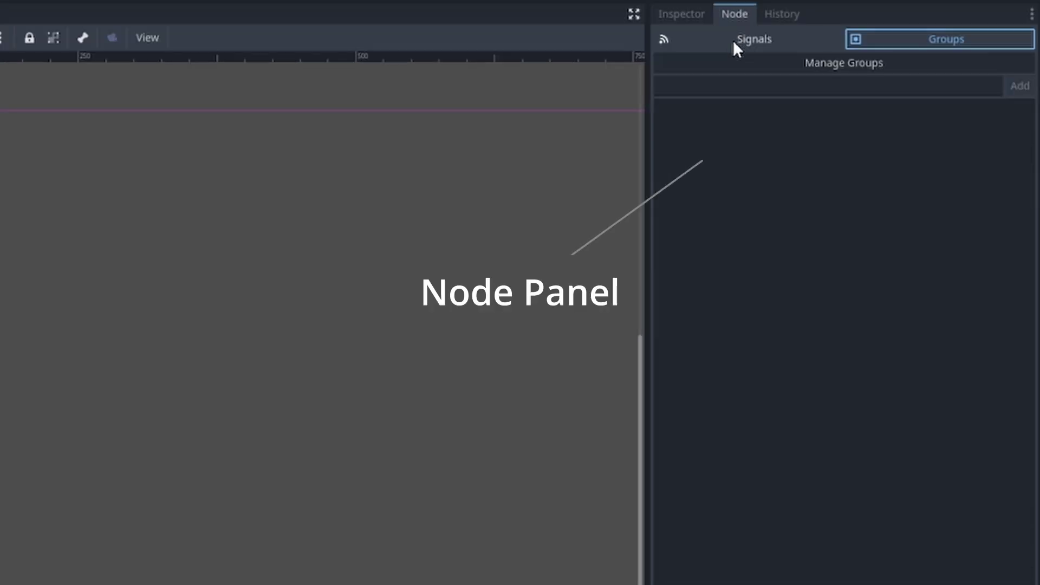
- Compare the Signals and Groups views of the CharacterBody2D node
{"action": "left_click", "coordinate": [735, 40]}
{"action": "left_click", "coordinate": [910, 37]}
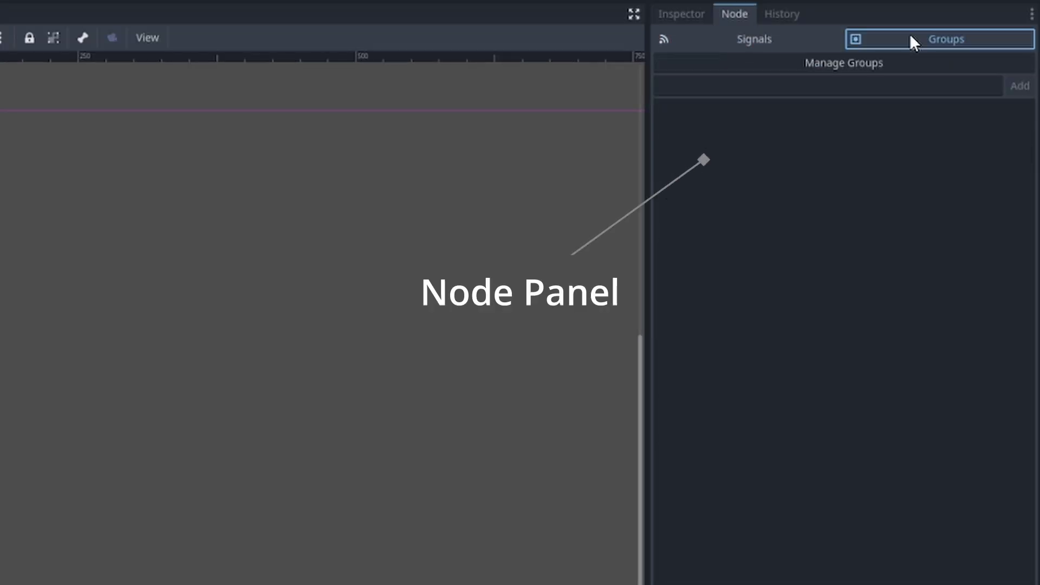
{"action": "left_click", "coordinate": [804, 37]}
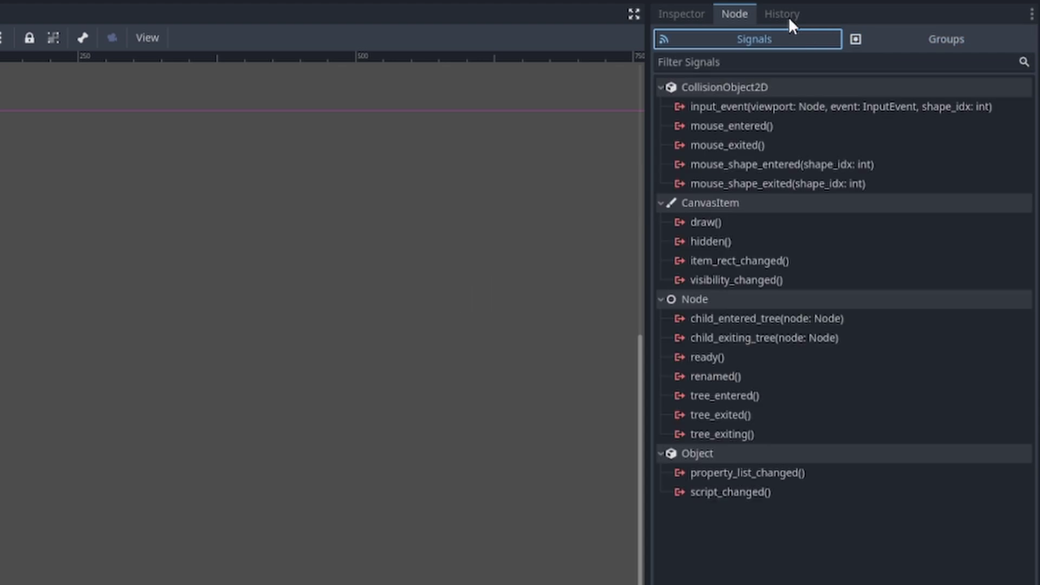
- Step the scene back through its history to the earlier Reparent Node entry, and redo the Set shape action
{"action": "left_click", "coordinate": [788, 16]}
{"action": "left_click", "coordinate": [726, 62]}
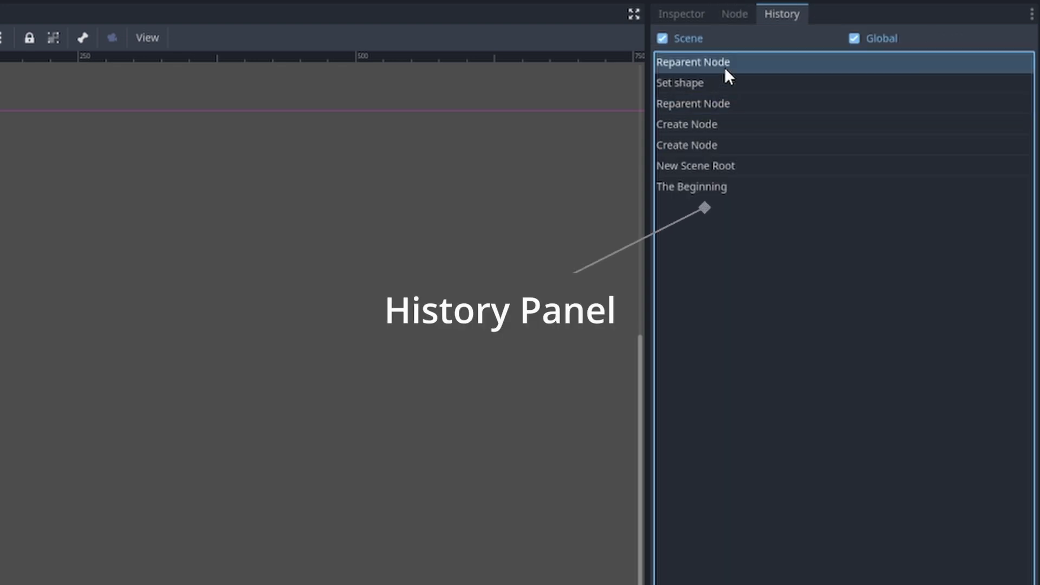
{"action": "left_click", "coordinate": [725, 81]}
{"action": "left_click", "coordinate": [730, 103]}
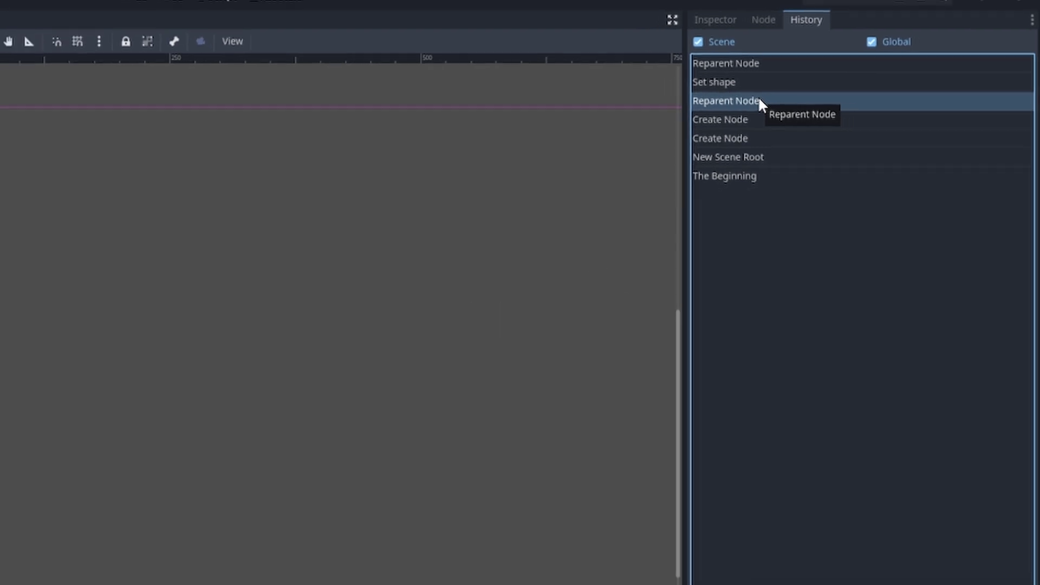
{"action": "key", "text": "ctrl+shift+z"}
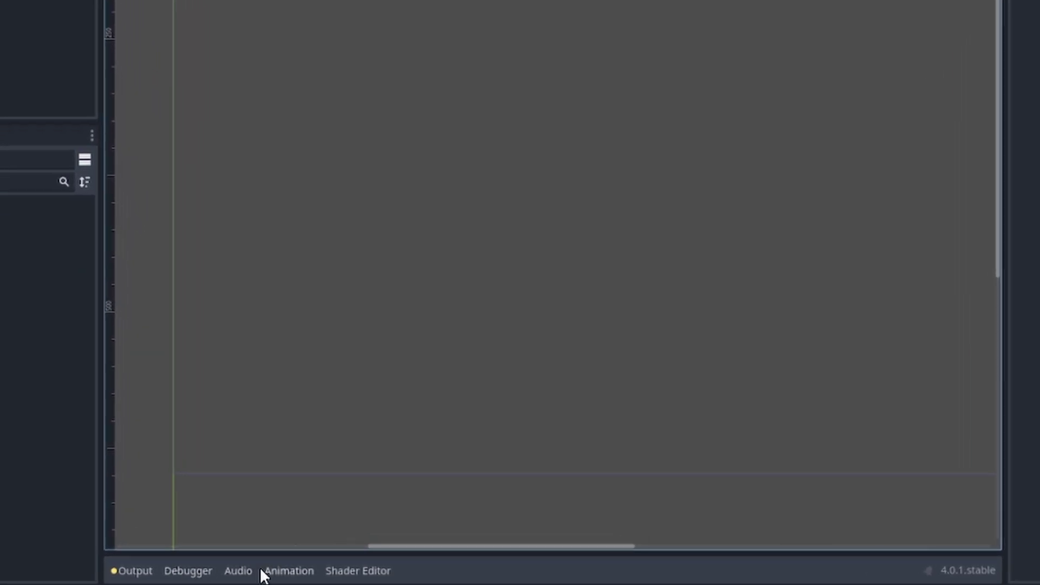
- Show the Output log and highlight the recorded node actions in it
{"action": "left_click", "coordinate": [135, 570]}
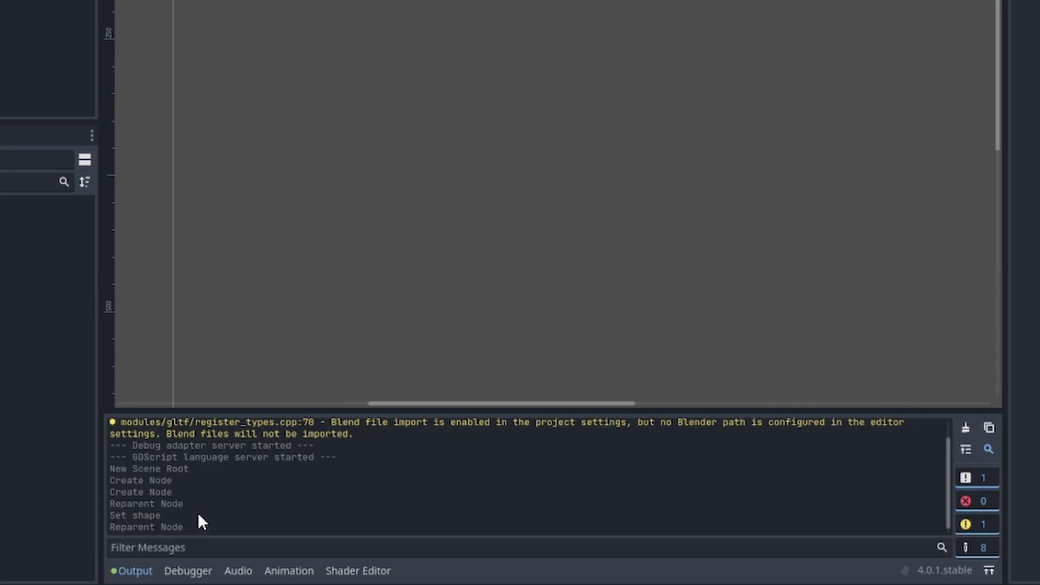
{"action": "left_click_drag", "start_coordinate": [197, 526], "coordinate": [107, 469]}
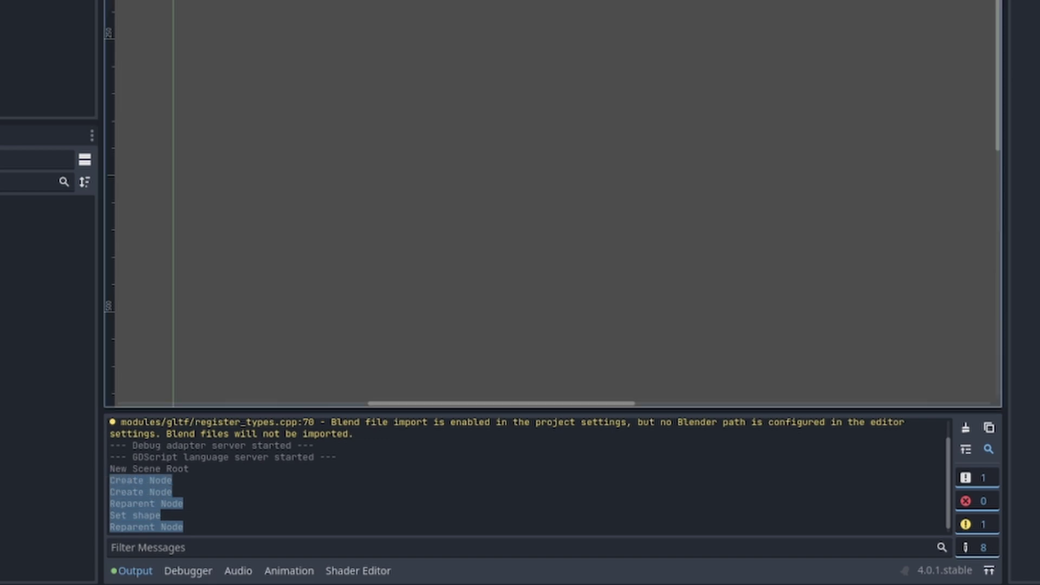
- Look through the Debugger's Errors, Profiler, Monitors, Misc and Video RAM pages, and view the audio bus layout
{"action": "left_click", "coordinate": [188, 571]}
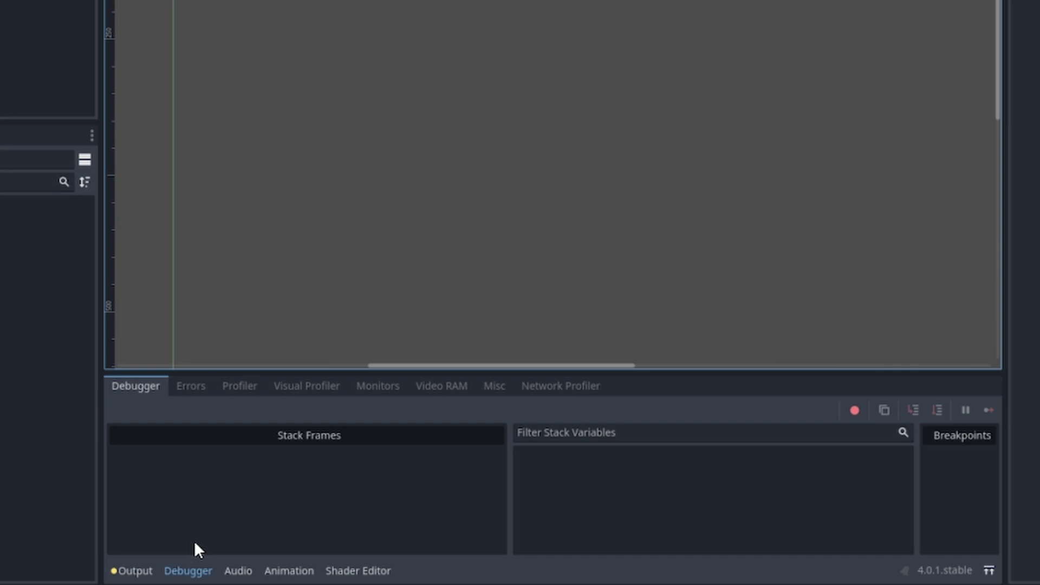
{"action": "left_click", "coordinate": [195, 390]}
{"action": "left_click", "coordinate": [133, 391]}
{"action": "left_click", "coordinate": [183, 389]}
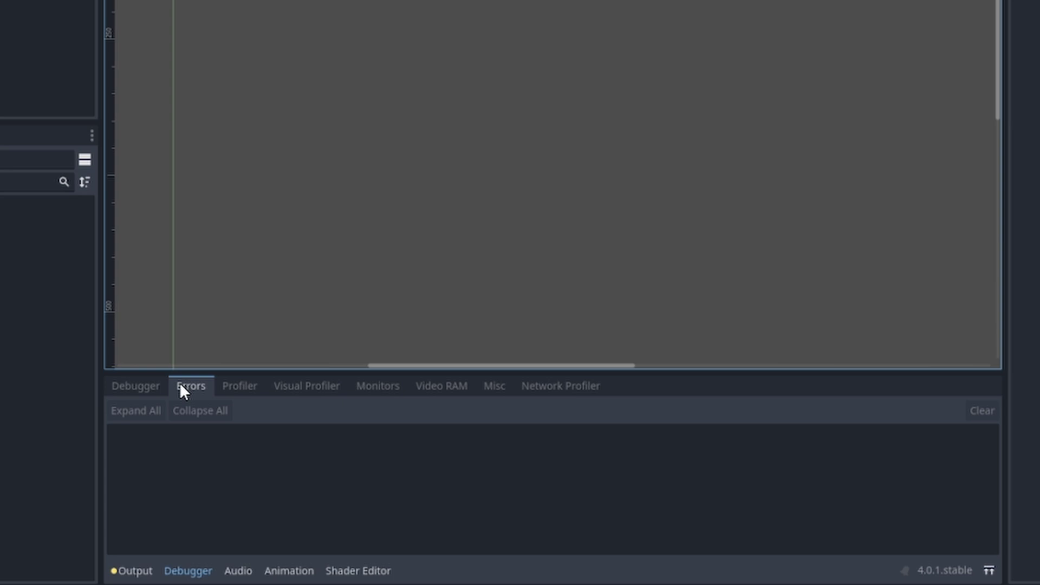
{"action": "left_click", "coordinate": [240, 388]}
{"action": "left_click", "coordinate": [378, 388]}
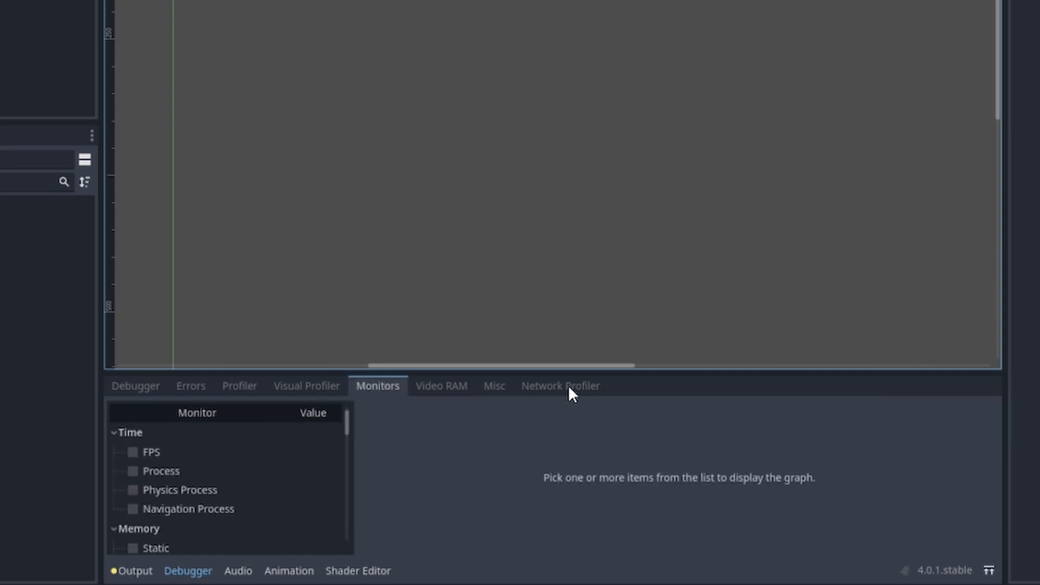
{"action": "left_click", "coordinate": [489, 387]}
{"action": "left_click", "coordinate": [442, 386]}
{"action": "left_click", "coordinate": [225, 573]}
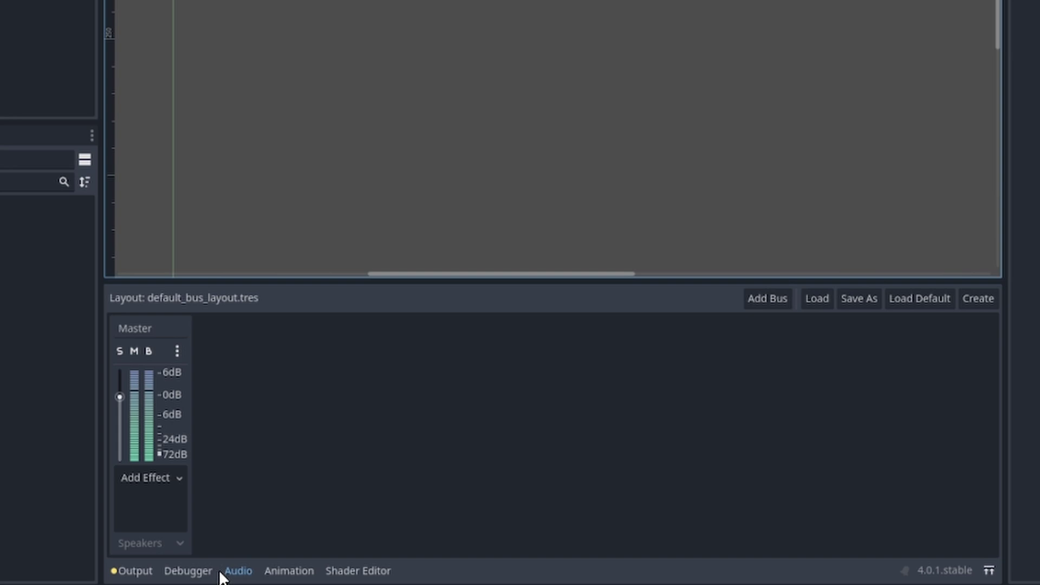
- Show the animation editor and add an AnimationPlayer node to the scene
{"action": "left_click", "coordinate": [265, 570]}
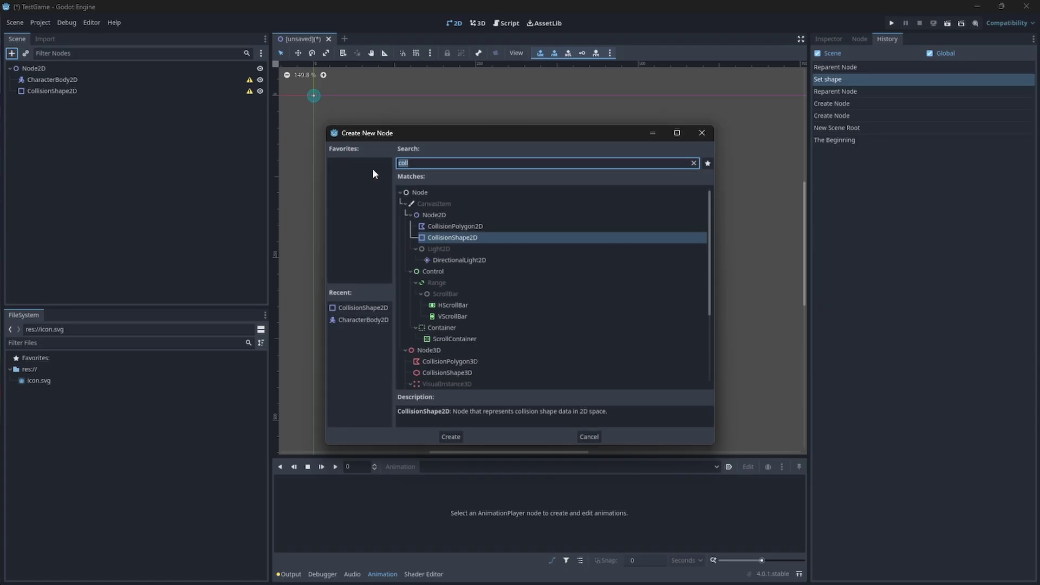
{"action": "type", "text": "anim"}
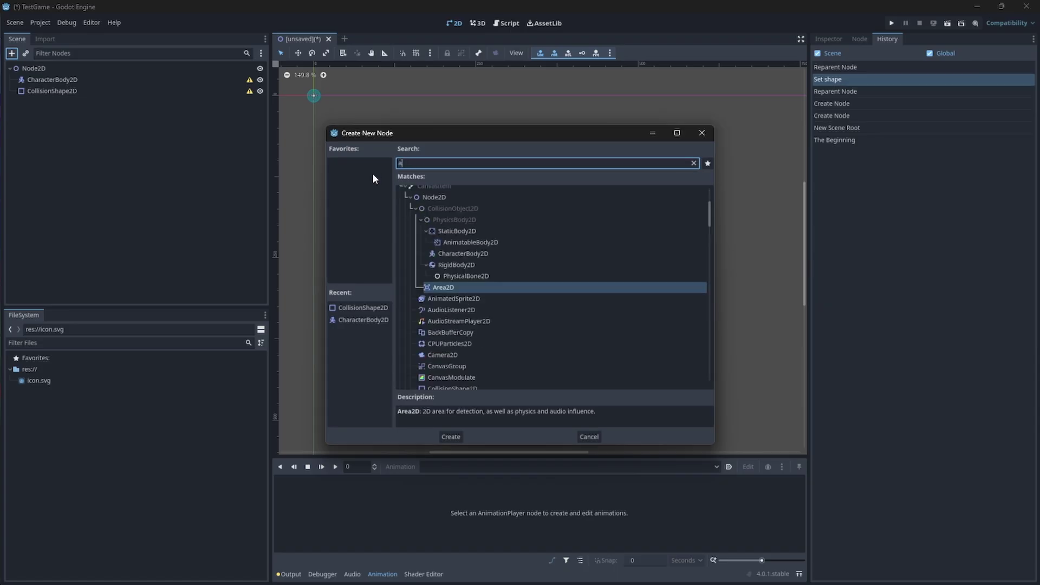
{"action": "double_click", "coordinate": [455, 371]}
{"action": "left_click", "coordinate": [82, 102]}
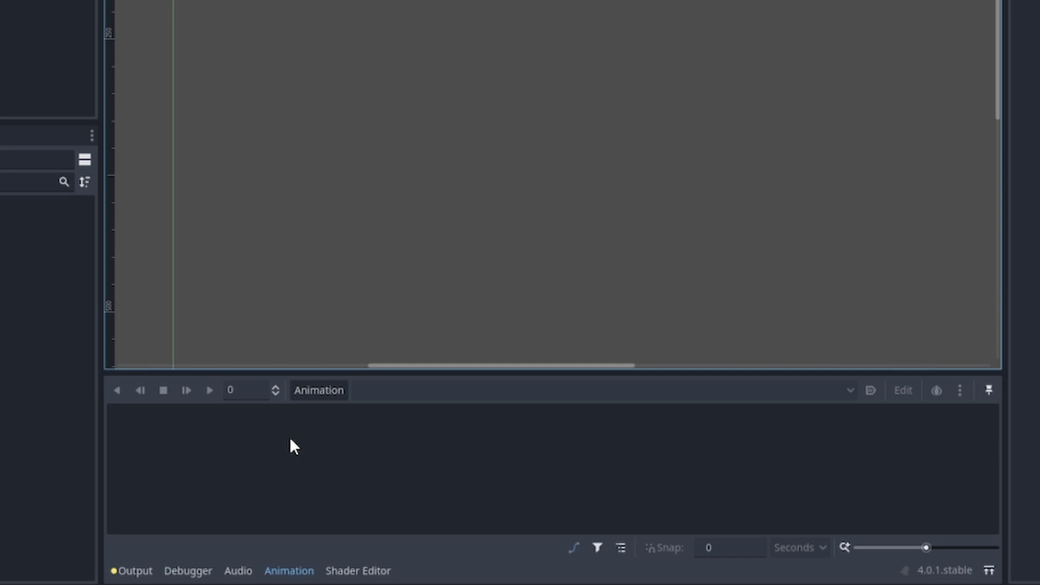
- Create an animation named new_animation in the AnimationPlayer
{"action": "left_click", "coordinate": [398, 467]}
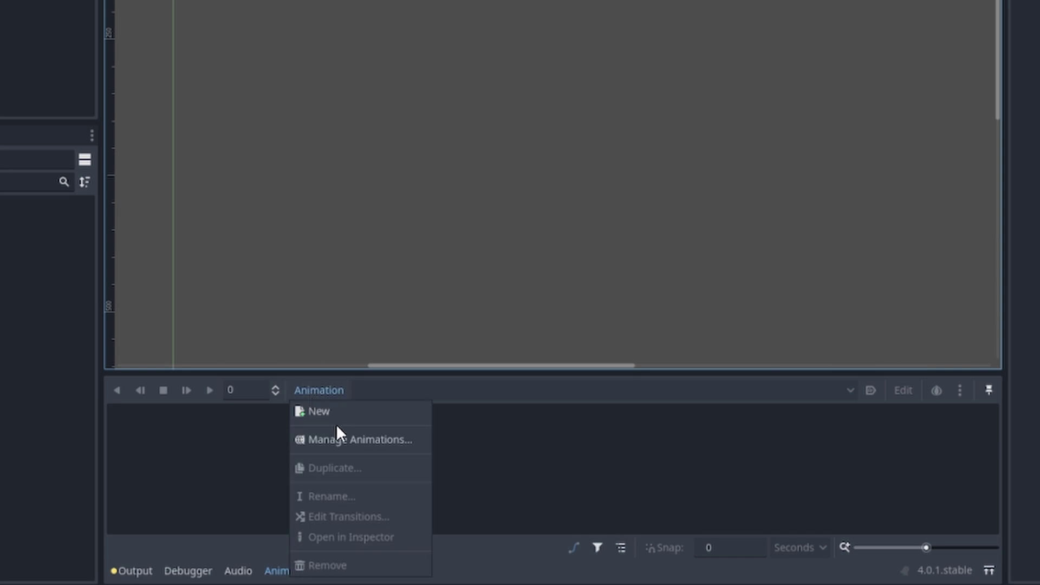
{"action": "left_click", "coordinate": [374, 413]}
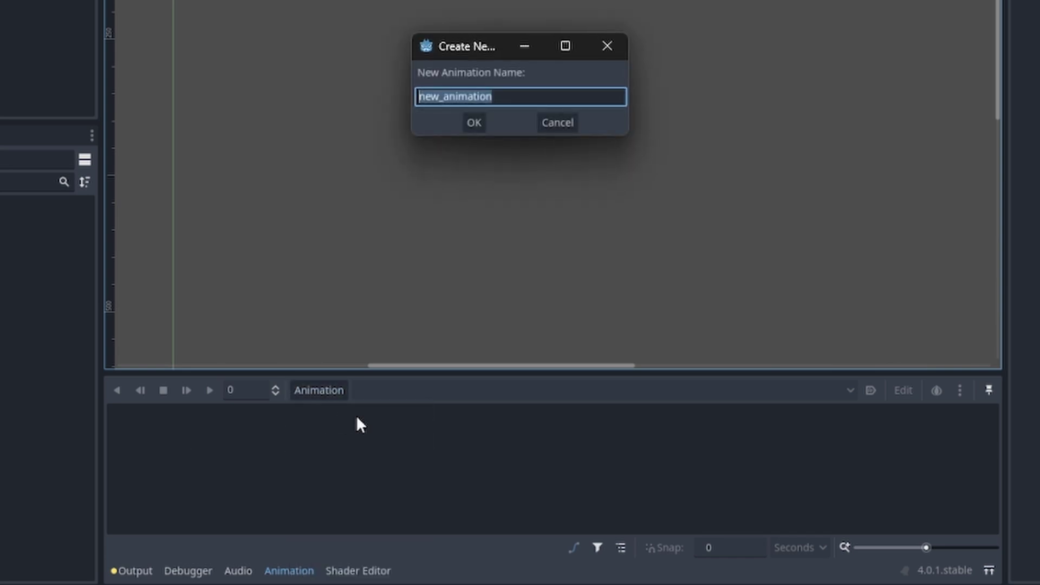
{"action": "key", "text": "Return"}
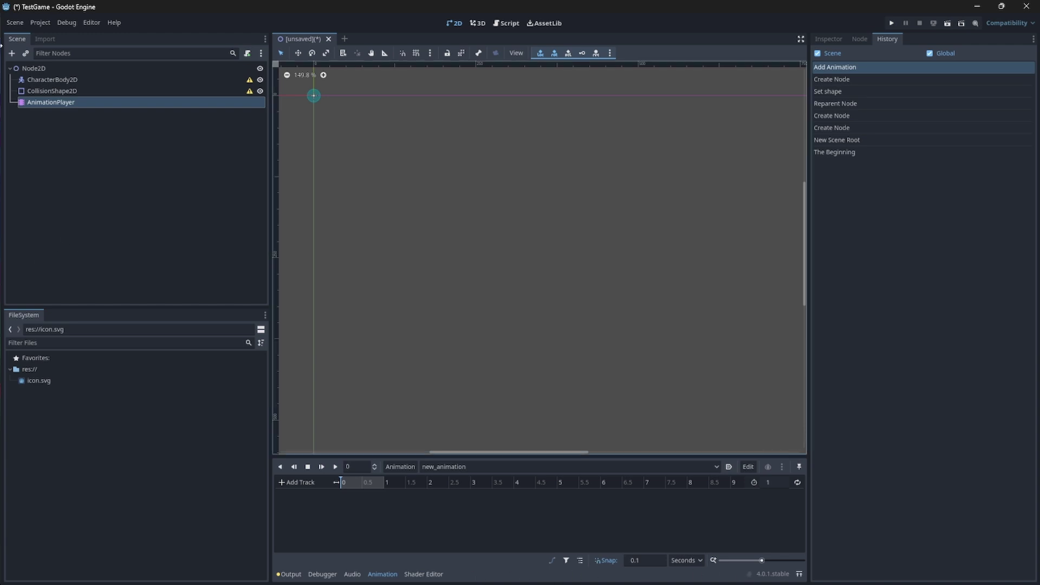
- Add a TileMap node to the scene and make it a direct child of Node2D
{"action": "left_click", "coordinate": [11, 53]}
{"action": "type", "text": "til"}
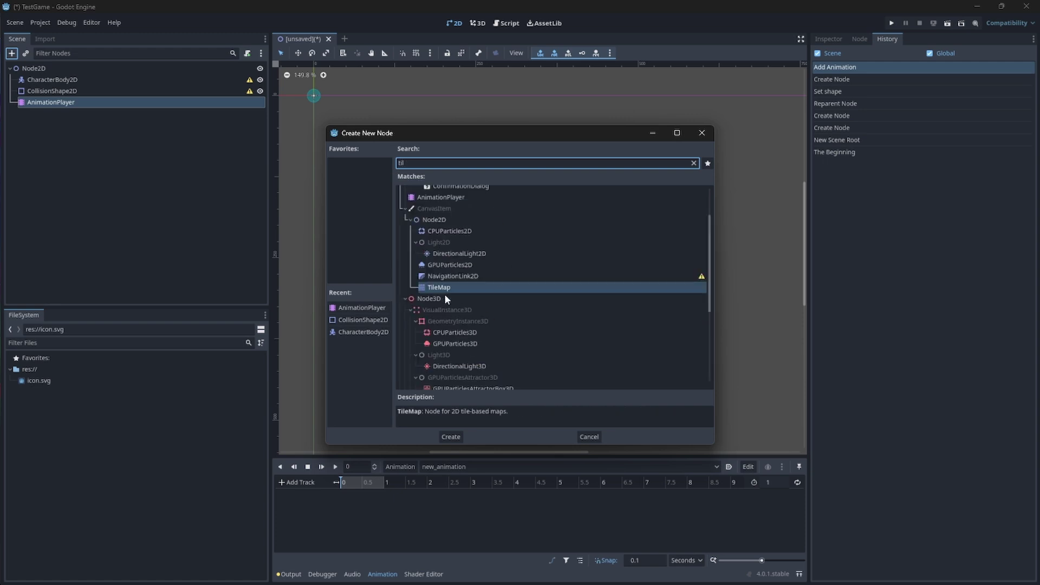
{"action": "key", "text": "Return"}
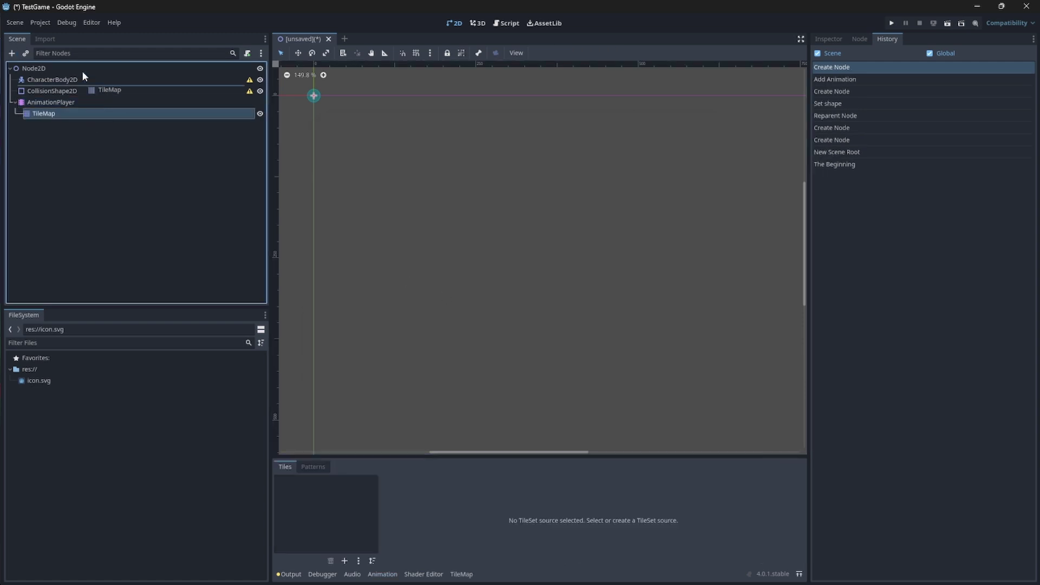
- Assign a new TileSet to the TileMap and view its TileSet and TileMap editors
{"action": "left_click", "coordinate": [970, 105]}
{"action": "left_click", "coordinate": [456, 575]}
{"action": "left_click", "coordinate": [487, 578]}
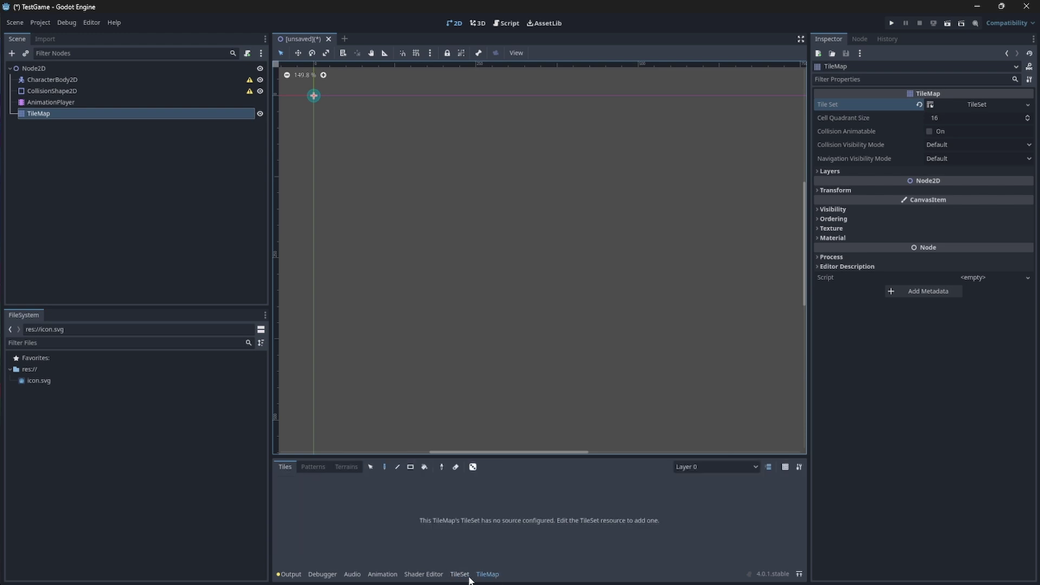
{"action": "left_click", "coordinate": [91, 151]}
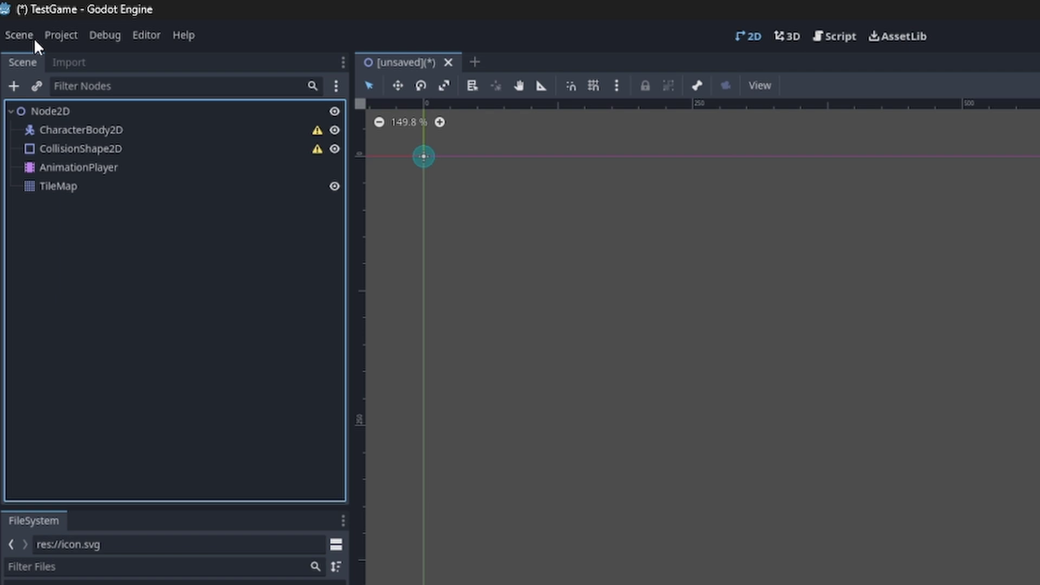
- Review the Scene, Project, Debug, Editor and Help commands and the available renderers, keeping Compatibility
{"action": "left_click", "coordinate": [19, 23]}
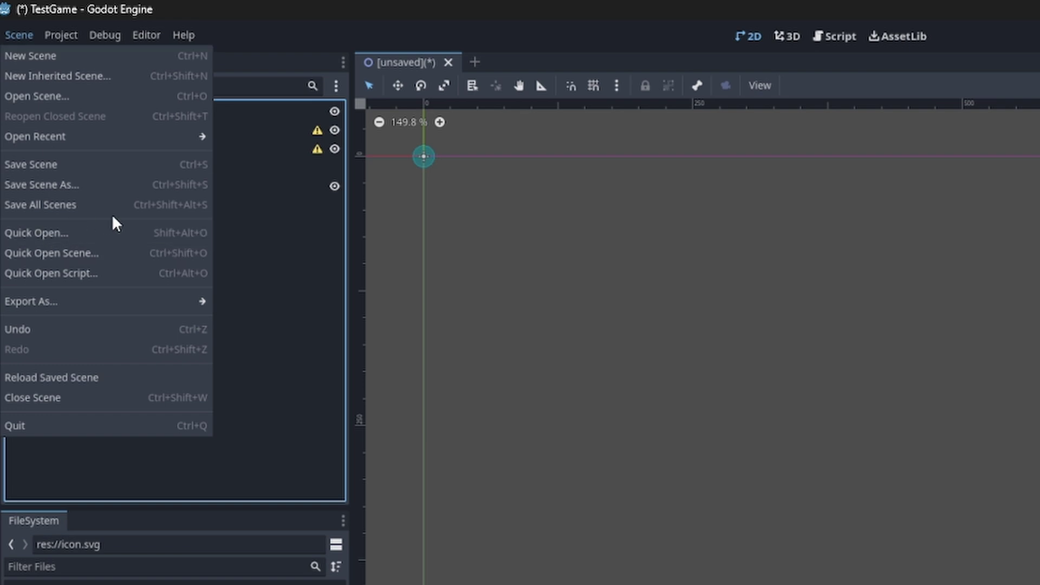
{"action": "mouse_move", "coordinate": [60, 35]}
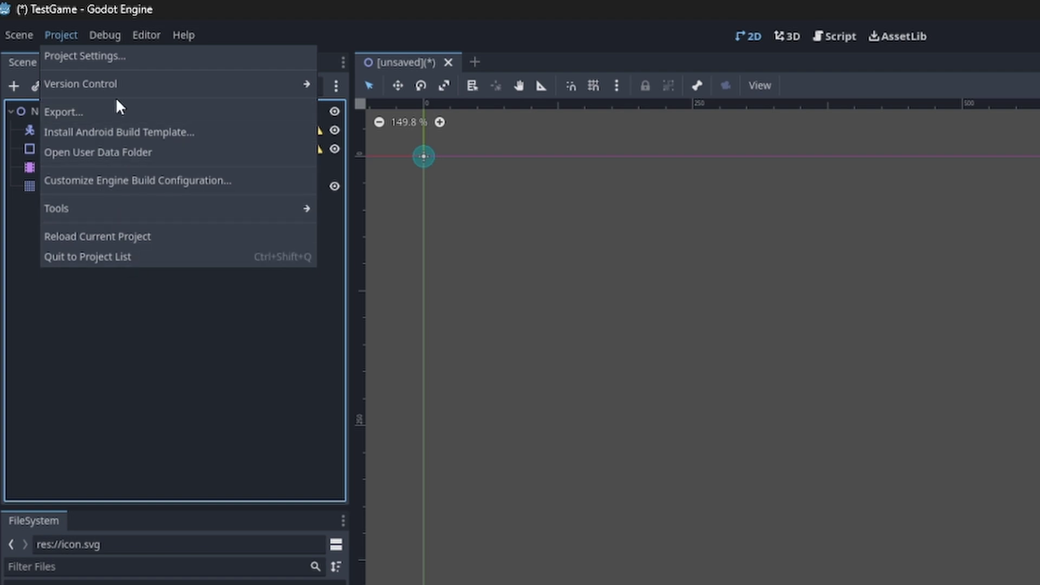
{"action": "left_click", "coordinate": [105, 35]}
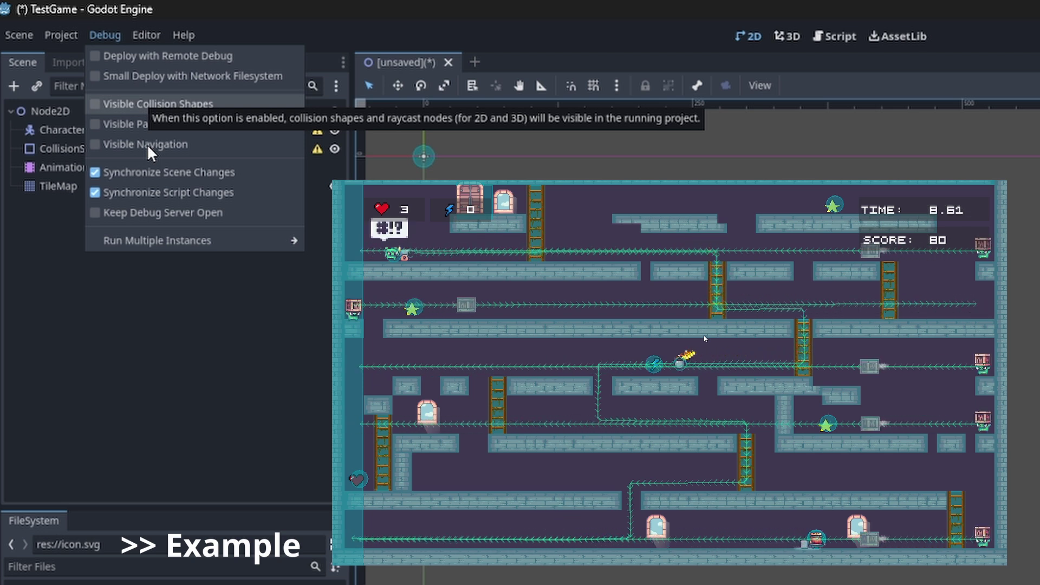
{"action": "mouse_move", "coordinate": [145, 31]}
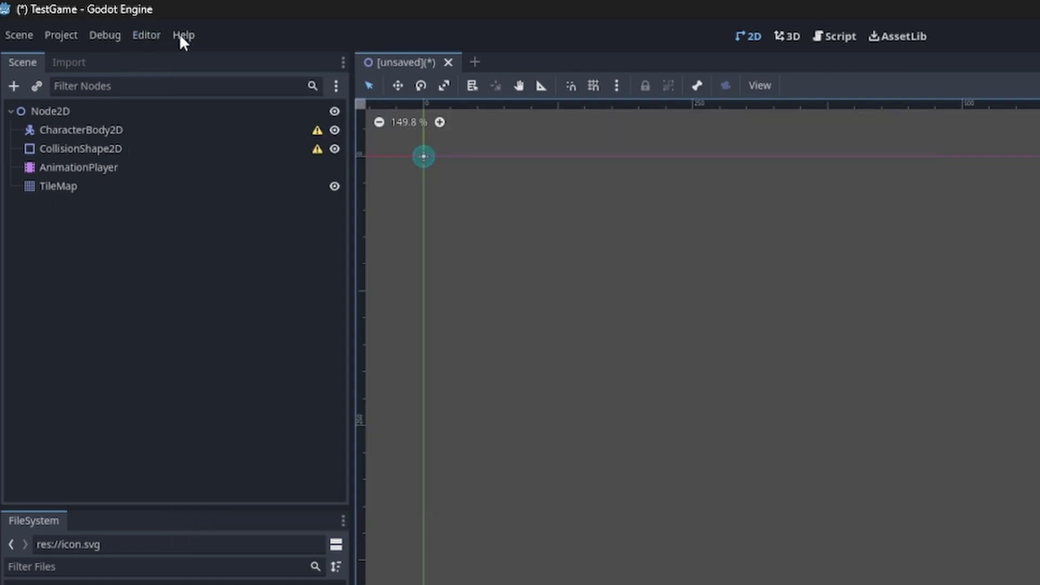
{"action": "left_click", "coordinate": [182, 35]}
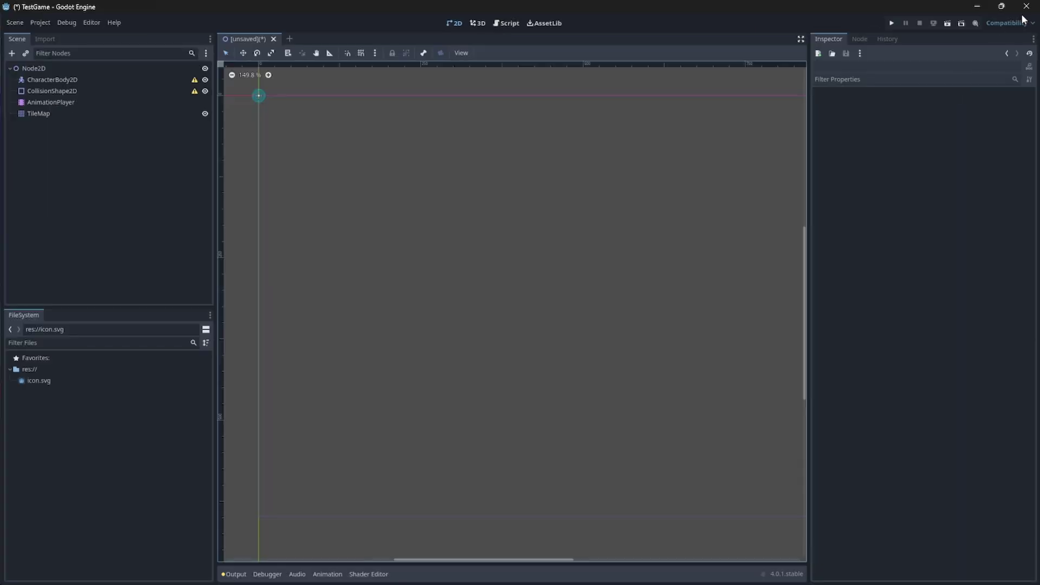
{"action": "left_click", "coordinate": [1009, 24]}
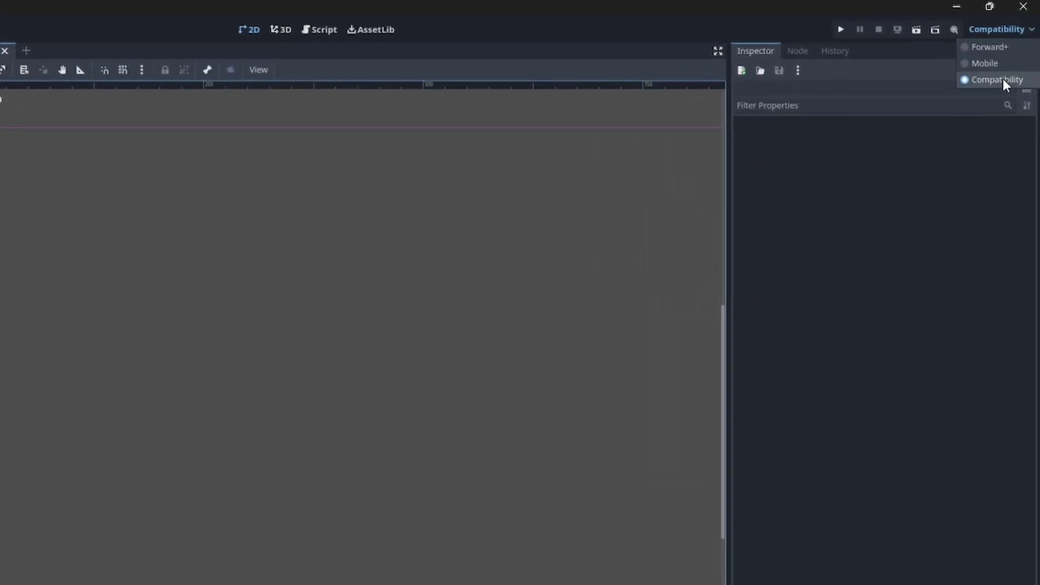
{"action": "left_click", "coordinate": [999, 29]}
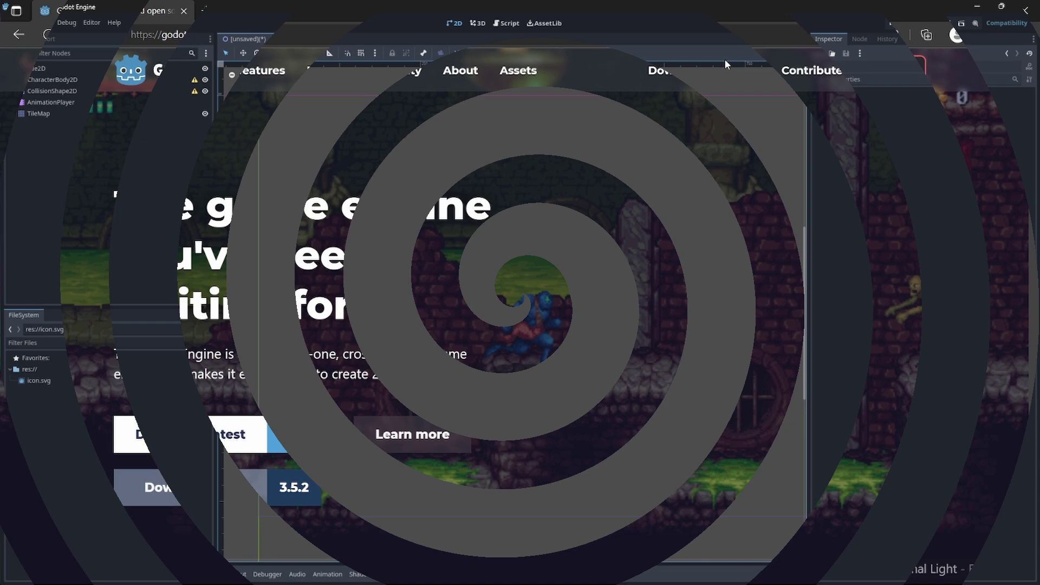
- Switch to the browser, look through the Godot website's home page, and browse its Features page
{"action": "scroll", "coordinate": [862, 307], "scroll_direction": "down", "scroll_amount": 8}
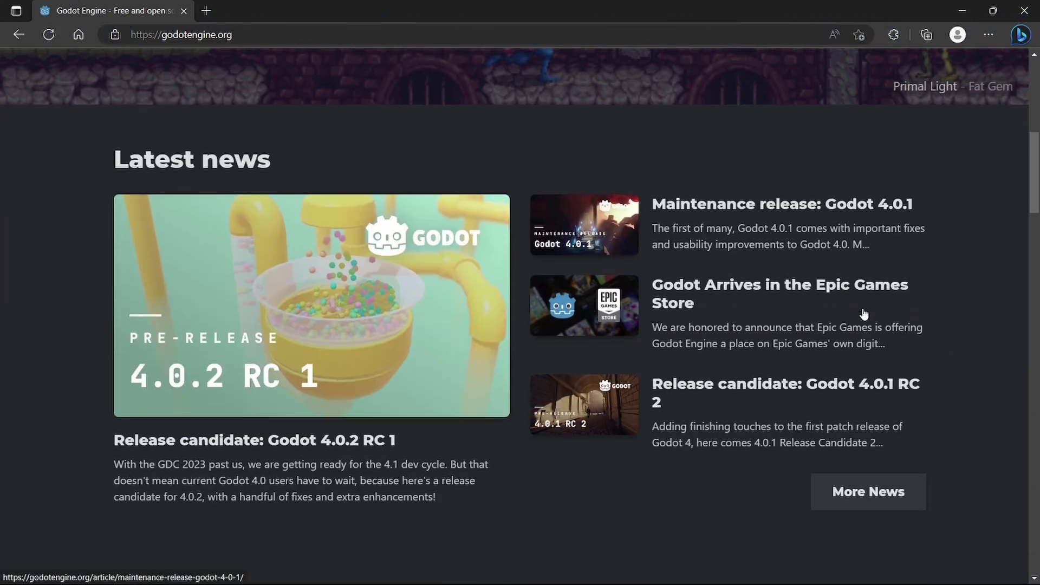
{"action": "scroll", "coordinate": [864, 314], "scroll_direction": "down", "scroll_amount": 8}
{"action": "scroll", "coordinate": [974, 380], "scroll_direction": "down", "scroll_amount": 5}
{"action": "scroll", "coordinate": [974, 378], "scroll_direction": "down", "scroll_amount": 4}
{"action": "left_click", "coordinate": [542, 293]}
{"action": "scroll", "coordinate": [542, 397], "scroll_direction": "down", "scroll_amount": 4}
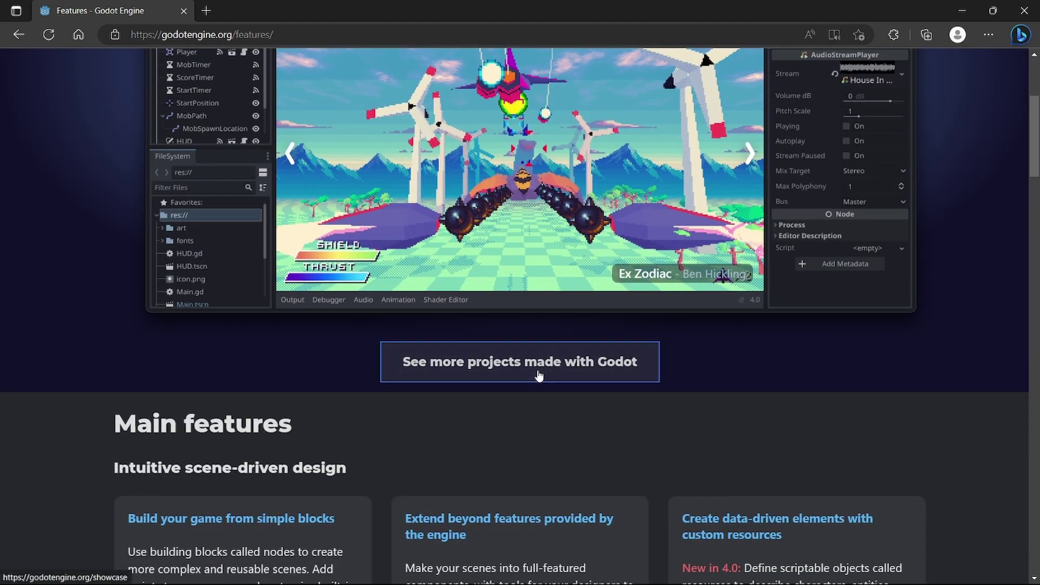
- Open the showcase of projects made with Godot and look through the listed games
{"action": "left_click", "coordinate": [539, 373]}
{"action": "scroll", "coordinate": [757, 302], "scroll_direction": "down", "scroll_amount": 5}
{"action": "scroll", "coordinate": [791, 301], "scroll_direction": "down", "scroll_amount": 8}
{"action": "scroll", "coordinate": [791, 301], "scroll_direction": "down", "scroll_amount": 6}
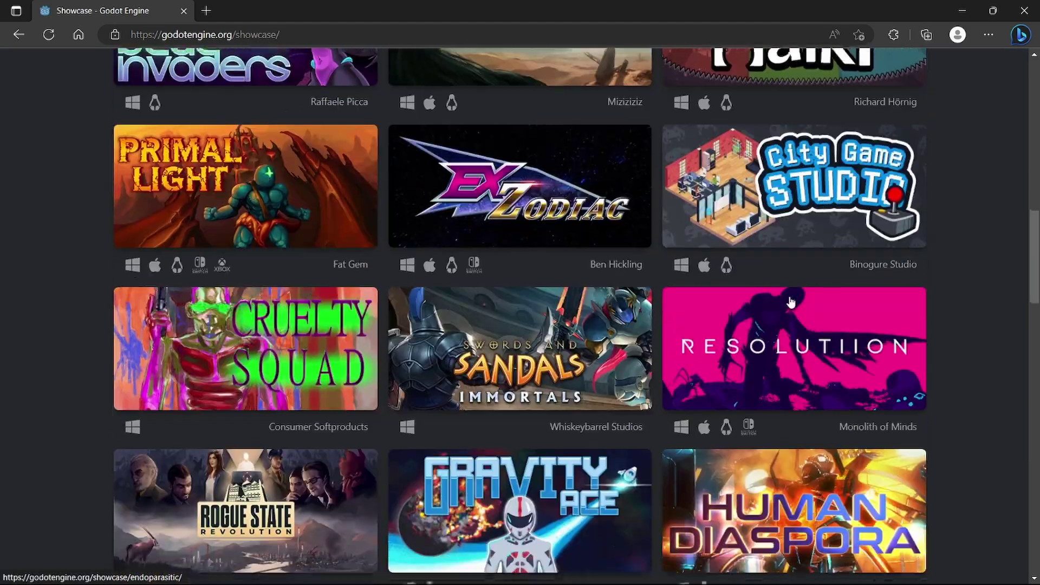
{"action": "scroll", "coordinate": [969, 369], "scroll_direction": "up", "scroll_amount": 15}
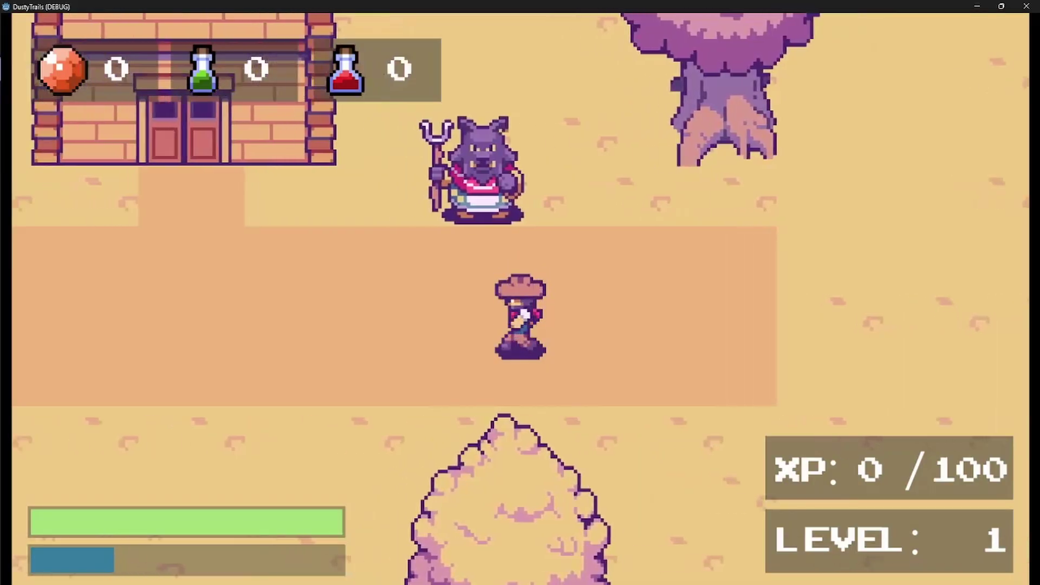
{"action": "key", "text": "Left"}
{"action": "key", "text": "Up"}
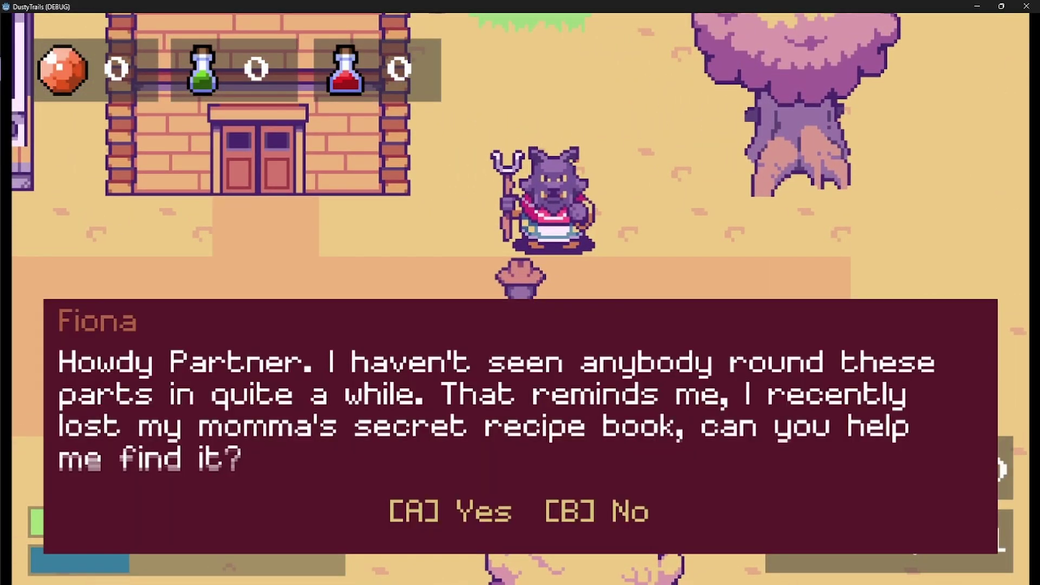
{"action": "key", "text": "a"}
{"action": "key", "text": "a"}
{"action": "key", "text": "Left"}
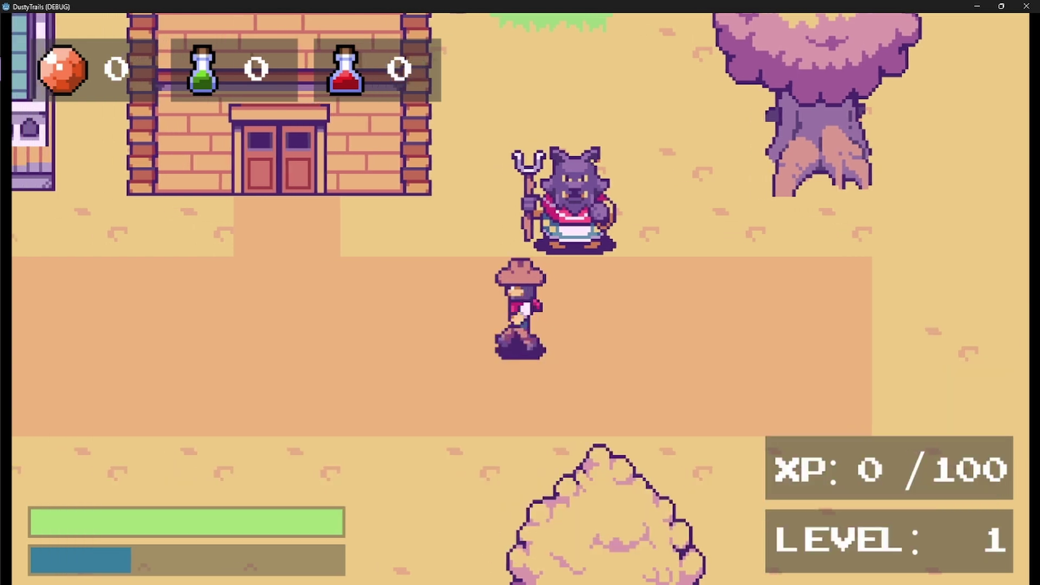
{"action": "key", "text": "Up"}
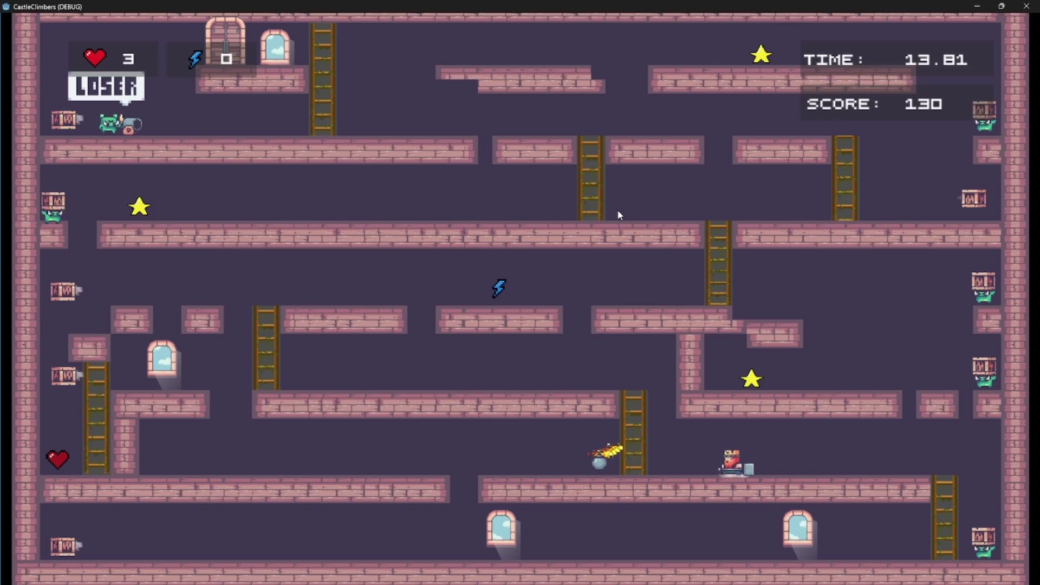
{"action": "key", "text": "Left"}
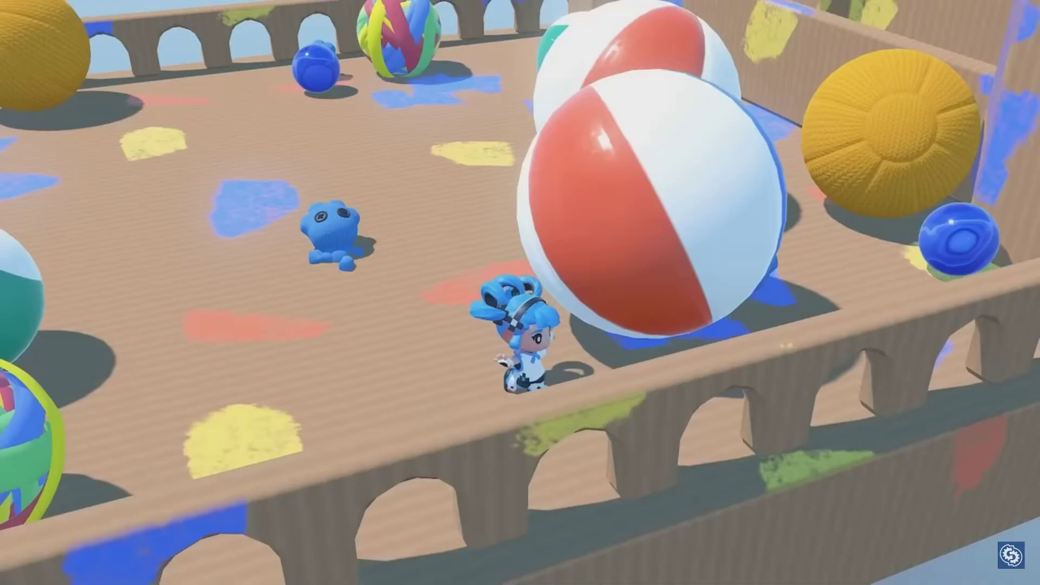